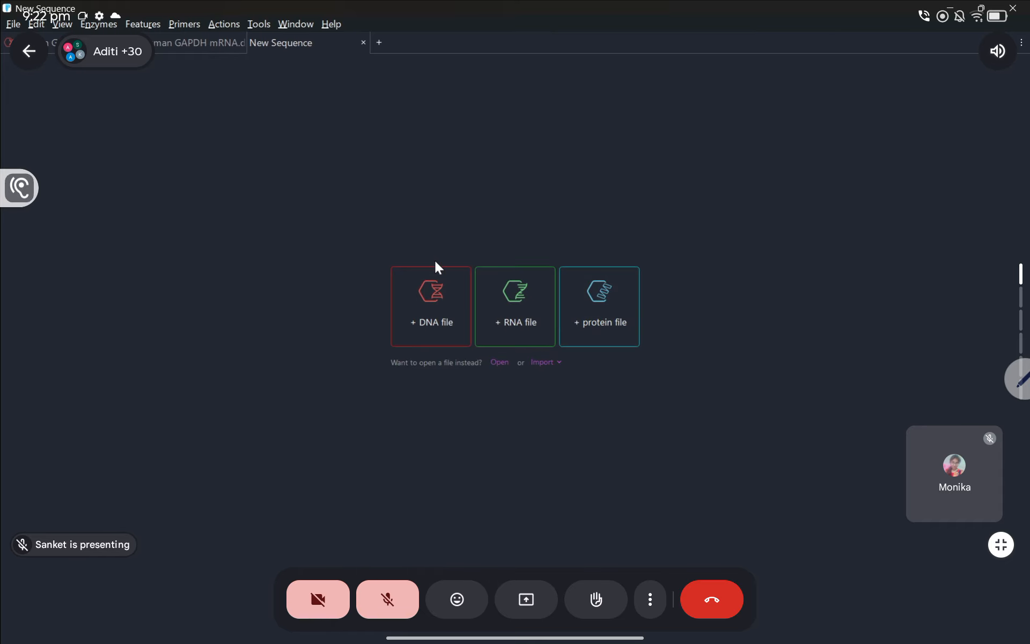
Switch to the Human GAPDH Gene sequence and examine Exons 2, 3 and 4, selecting Exon 3 together with Exon 4
{"action": "left_click", "coordinate": [91, 44]}
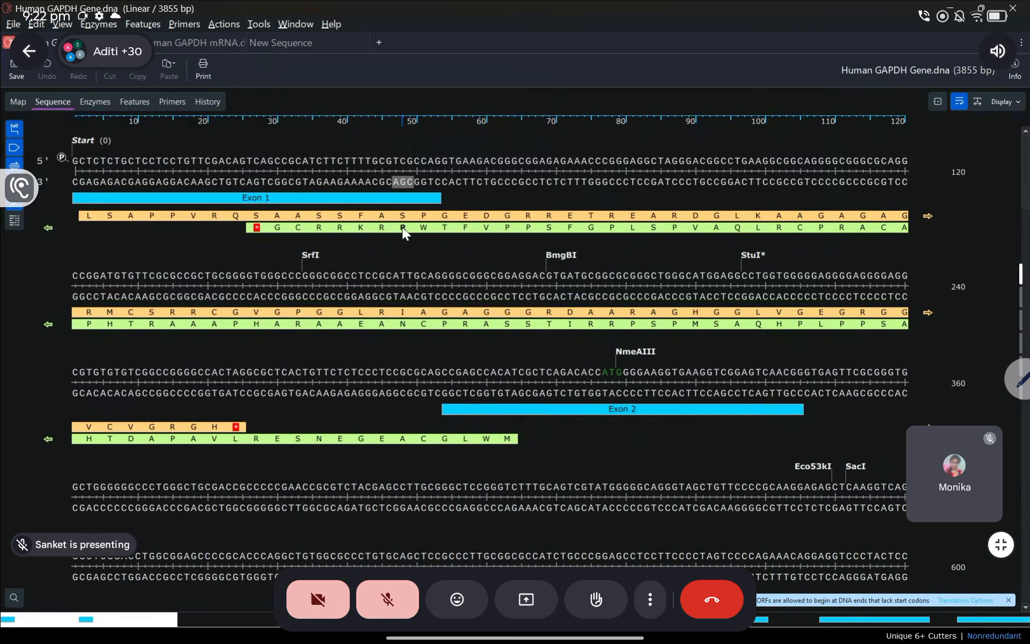
{"action": "scroll", "coordinate": [552, 356], "scroll_direction": "down", "scroll_amount": 2}
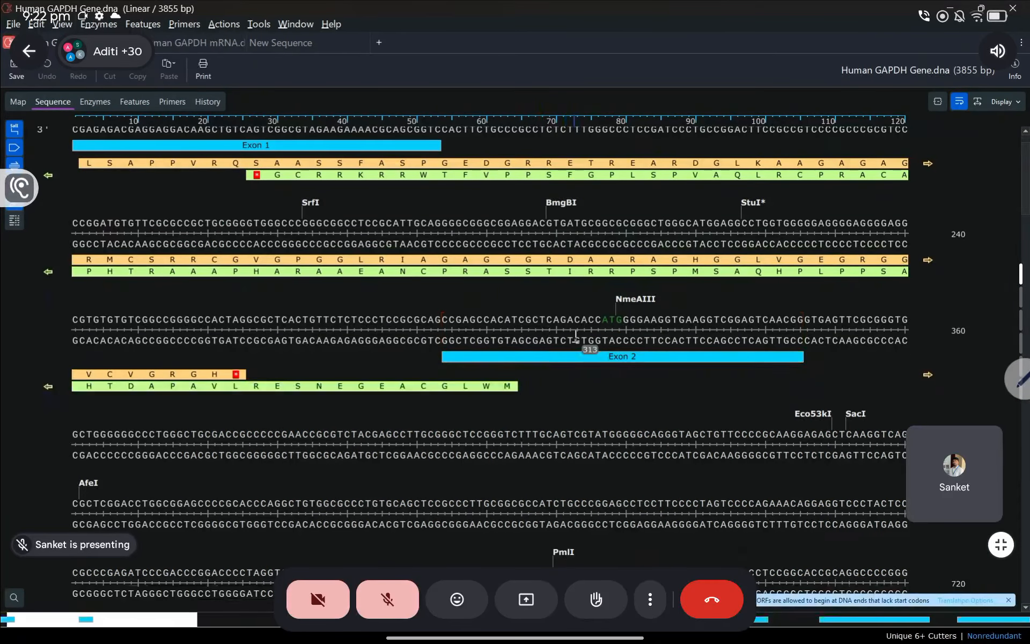
{"action": "left_click", "coordinate": [607, 357]}
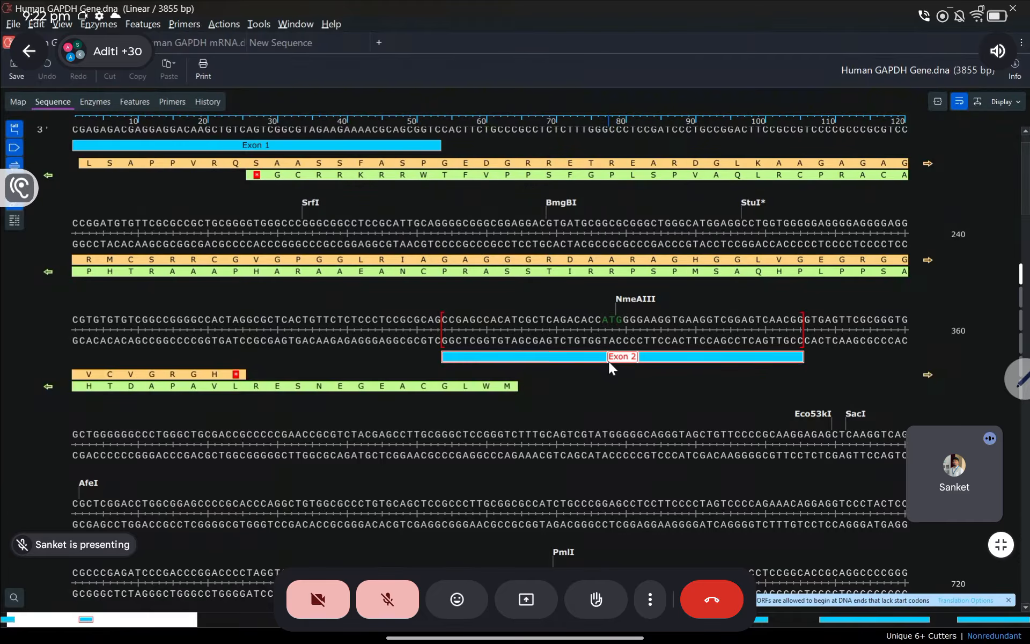
{"action": "scroll", "coordinate": [609, 363], "scroll_direction": "down", "scroll_amount": 10}
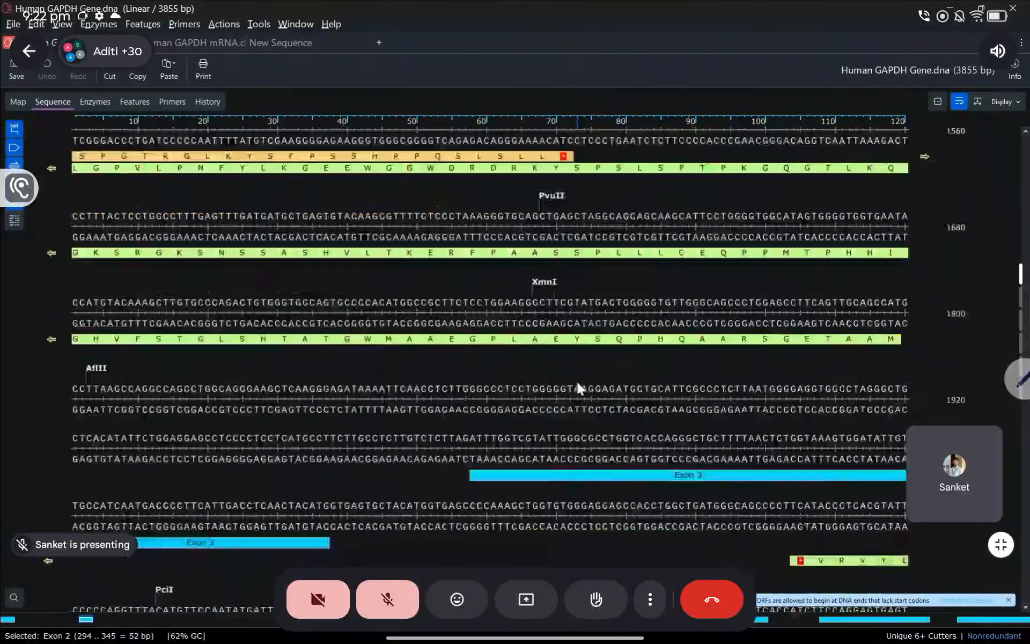
{"action": "left_click", "coordinate": [596, 444]}
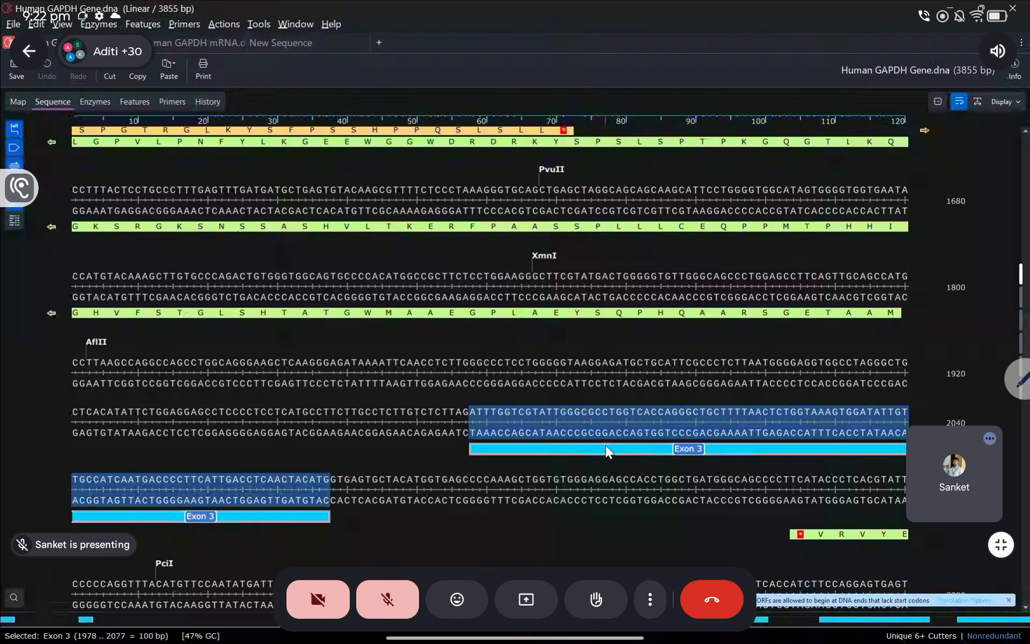
{"action": "scroll", "coordinate": [593, 429], "scroll_direction": "down", "scroll_amount": 5}
{"action": "scroll", "coordinate": [593, 429], "scroll_direction": "down", "scroll_amount": 1}
{"action": "left_click", "coordinate": [547, 338], "text": "shift"}
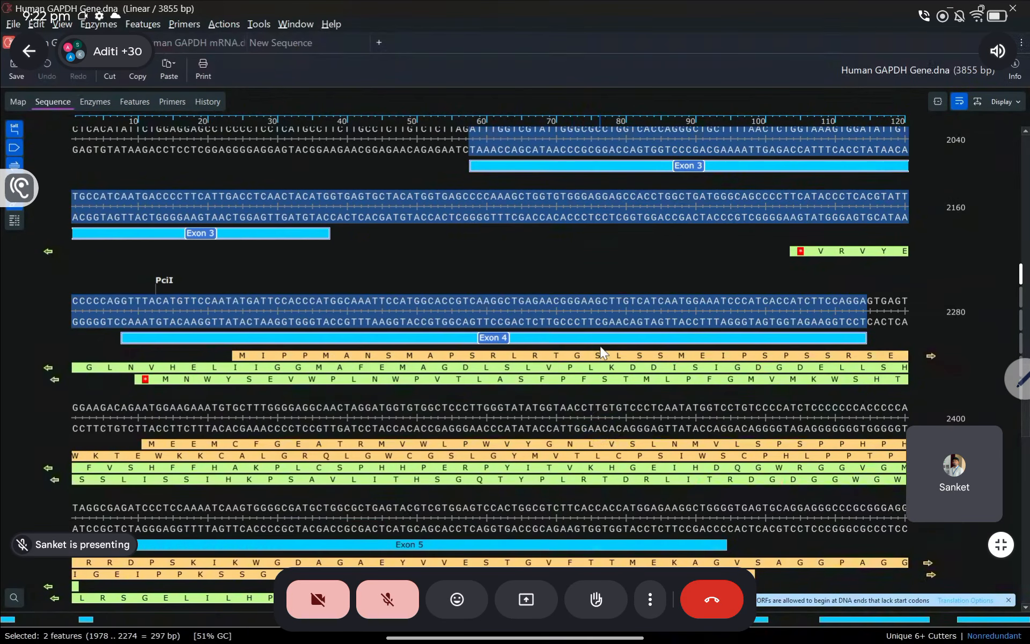
Return to Exon 2 near the start of the sequence and highlight the exon and its ATG start codon
{"action": "scroll", "coordinate": [603, 352], "scroll_direction": "up", "scroll_amount": 7}
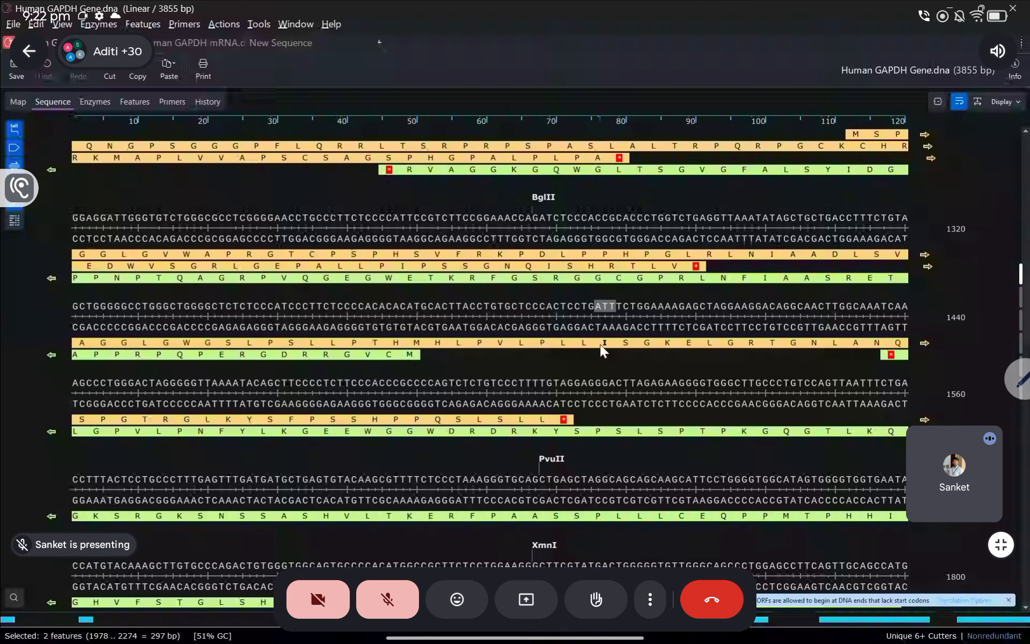
{"action": "scroll", "coordinate": [603, 351], "scroll_direction": "up", "scroll_amount": 9}
{"action": "left_click", "coordinate": [604, 411]}
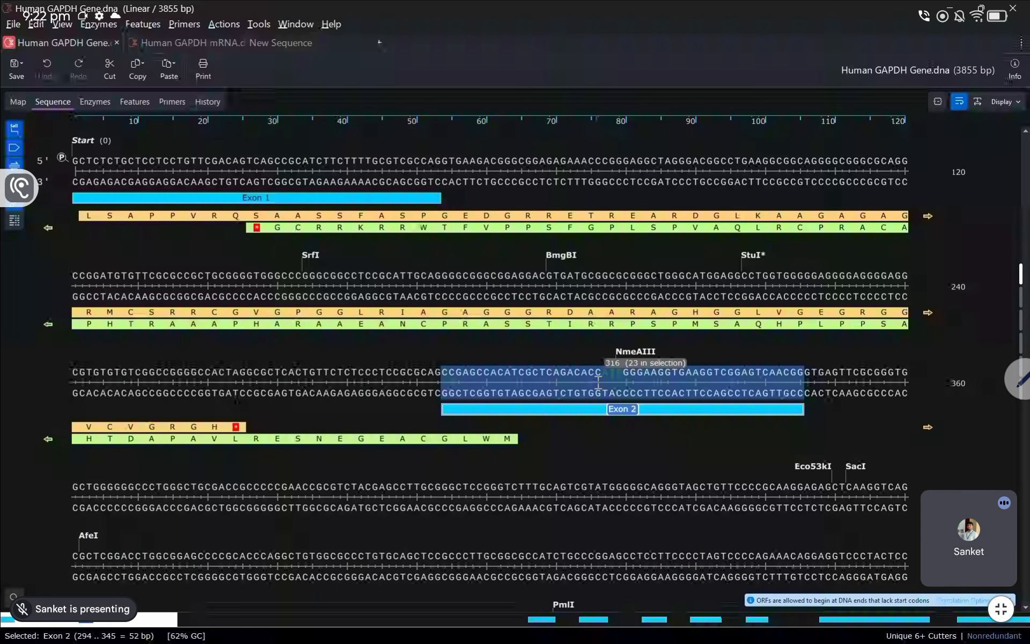
{"action": "left_click_drag", "start_coordinate": [623, 375], "coordinate": [602, 376]}
{"action": "left_click", "coordinate": [617, 411]}
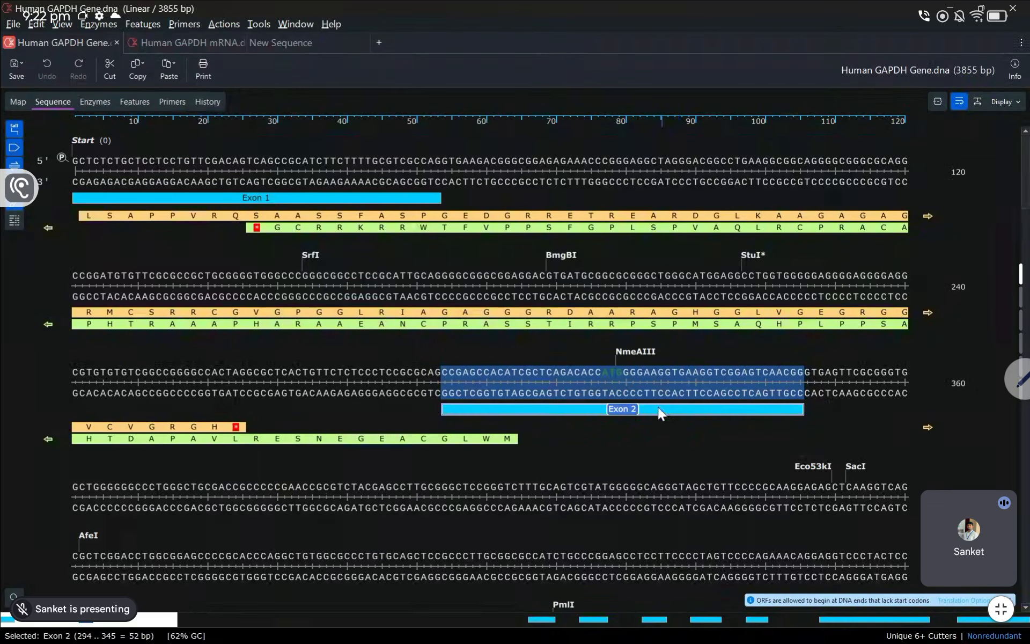
Highlight the Exon 2 bases on either side of the ATG start codon, bases 294 to 316 and 320 to 345
{"action": "left_click", "coordinate": [624, 372]}
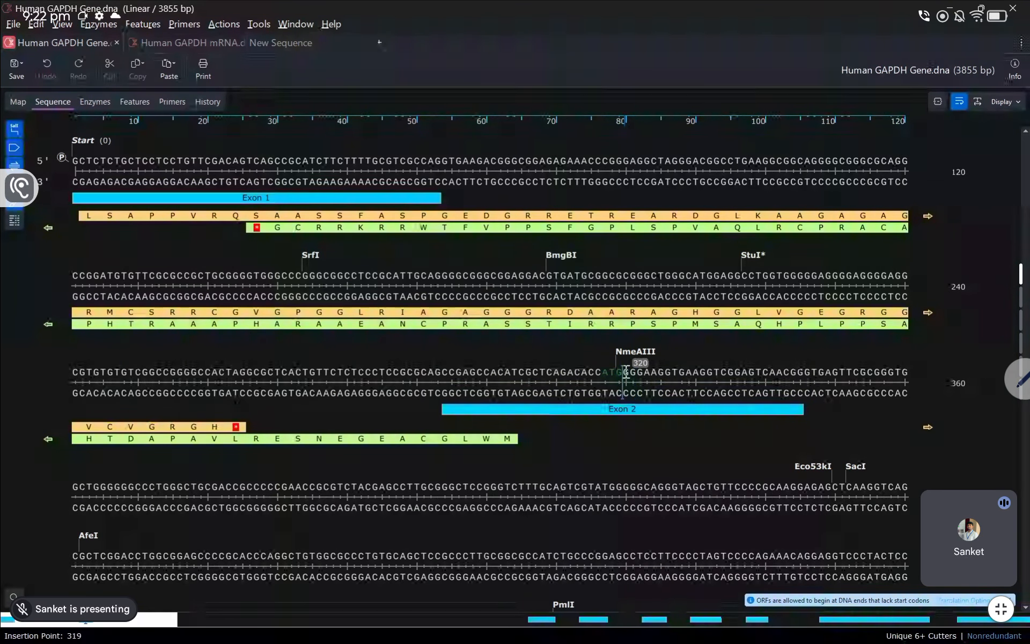
{"action": "left_click_drag", "start_coordinate": [604, 376], "coordinate": [804, 376]}
{"action": "left_click", "coordinate": [630, 375]}
{"action": "left_click_drag", "start_coordinate": [600, 374], "coordinate": [443, 379]}
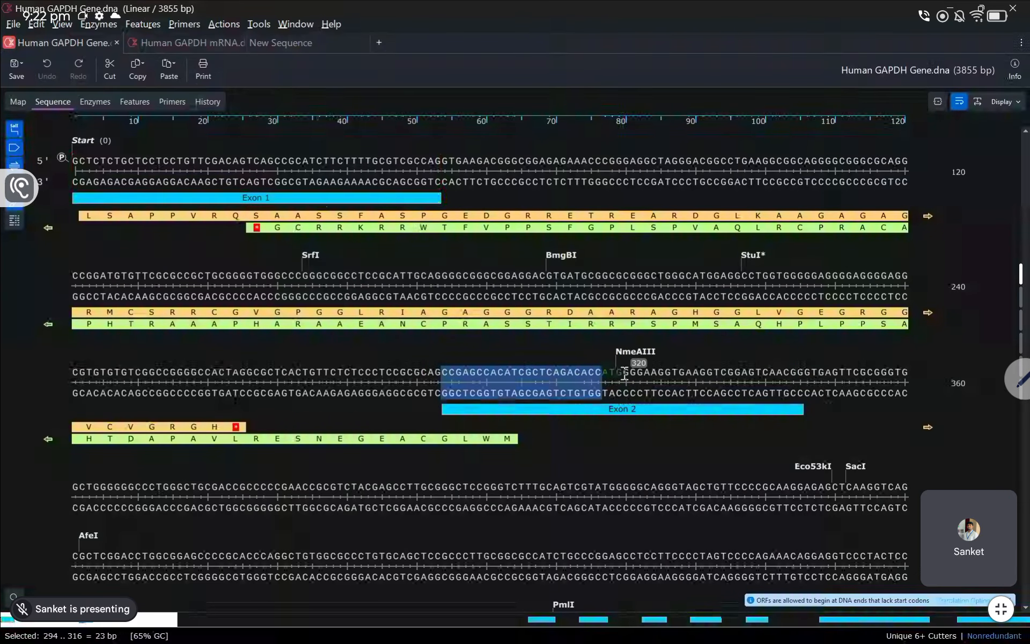
{"action": "left_click_drag", "start_coordinate": [622, 373], "coordinate": [804, 375]}
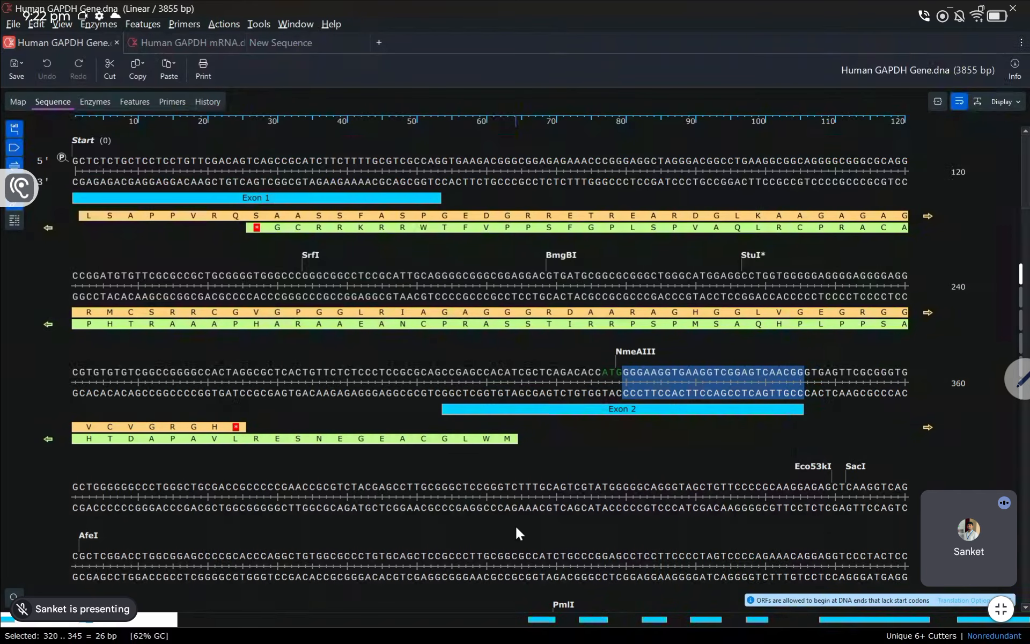
Examine Exons 3 and 4 further along the gene, selecting Exon 4, and return to the start of the sequence
{"action": "scroll", "coordinate": [517, 533], "scroll_direction": "down", "scroll_amount": 5}
{"action": "scroll", "coordinate": [573, 477], "scroll_direction": "down", "scroll_amount": 4}
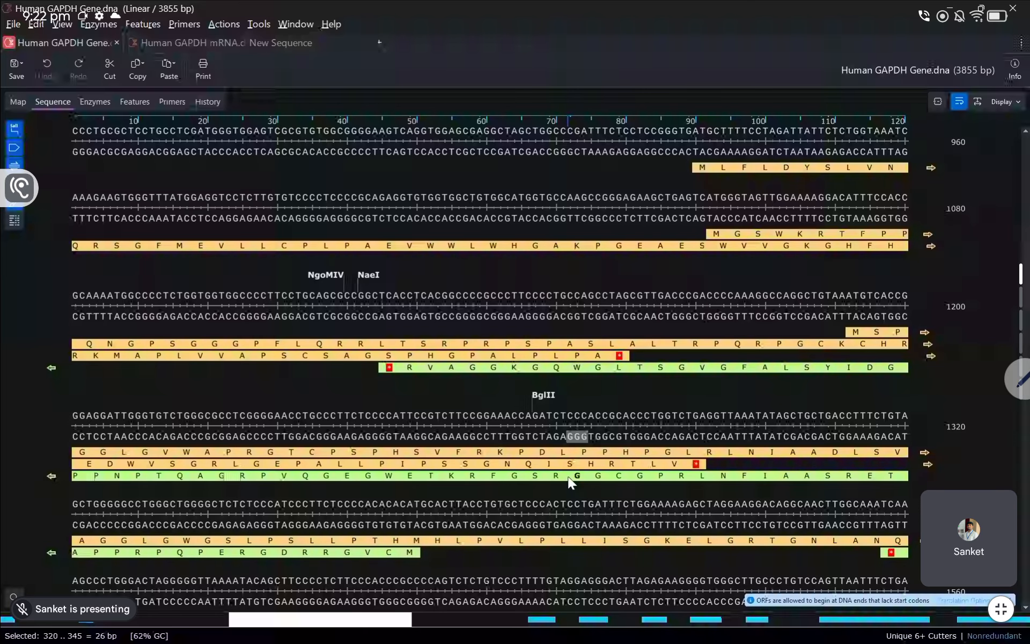
{"action": "scroll", "coordinate": [571, 483], "scroll_direction": "down", "scroll_amount": 9}
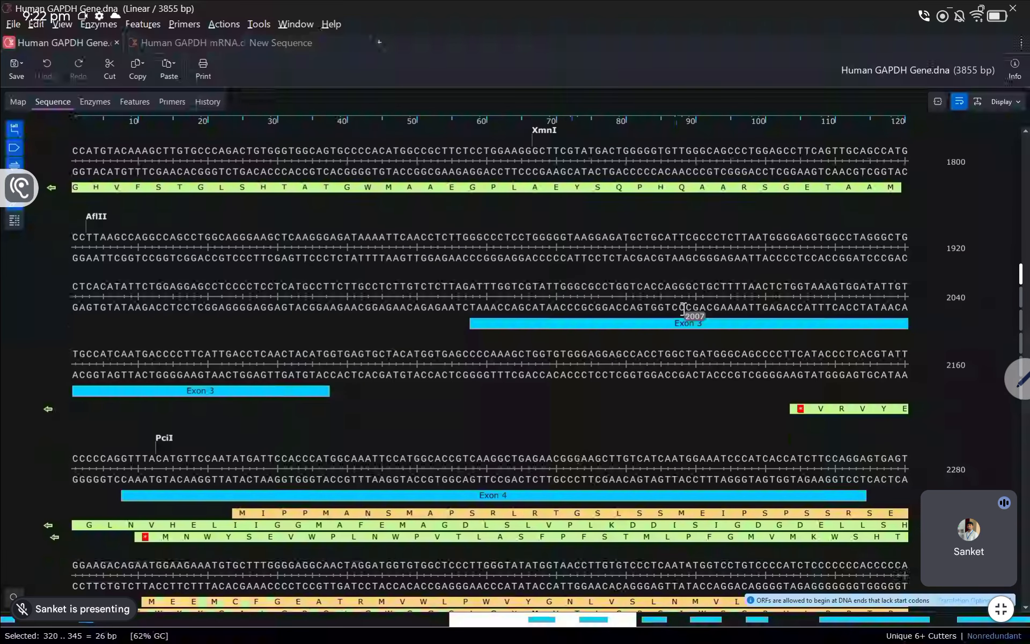
{"action": "left_click", "coordinate": [527, 500]}
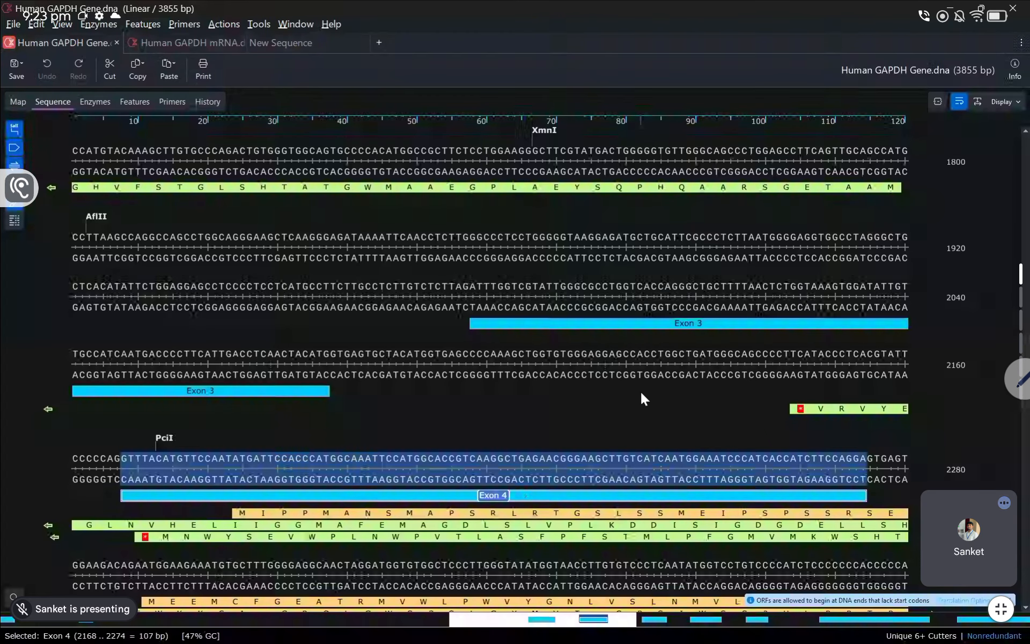
{"action": "scroll", "coordinate": [641, 394], "scroll_direction": "up", "scroll_amount": 1}
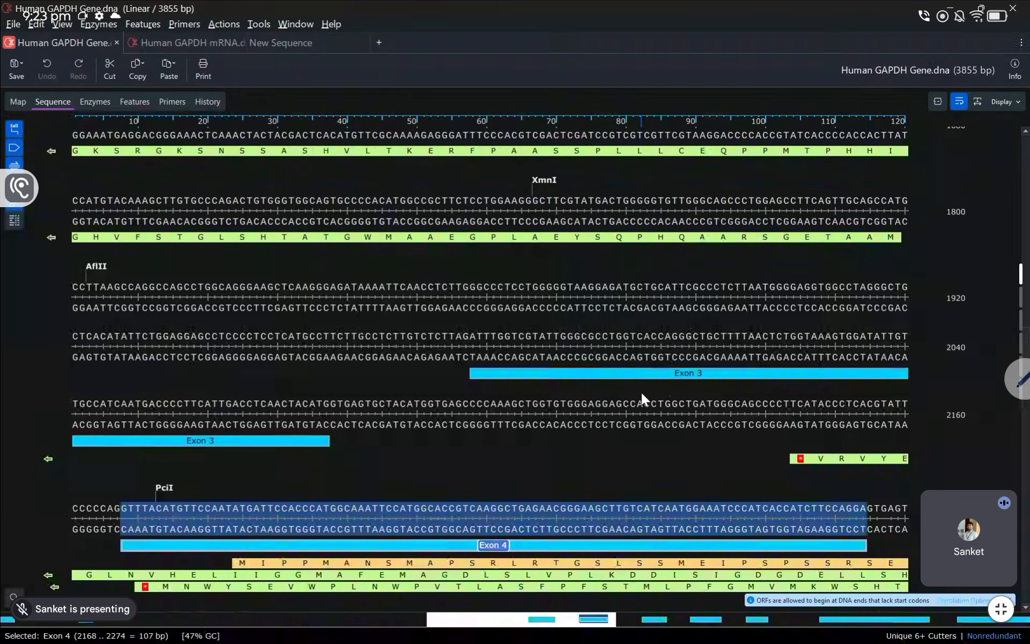
{"action": "scroll", "coordinate": [642, 399], "scroll_direction": "up", "scroll_amount": 15}
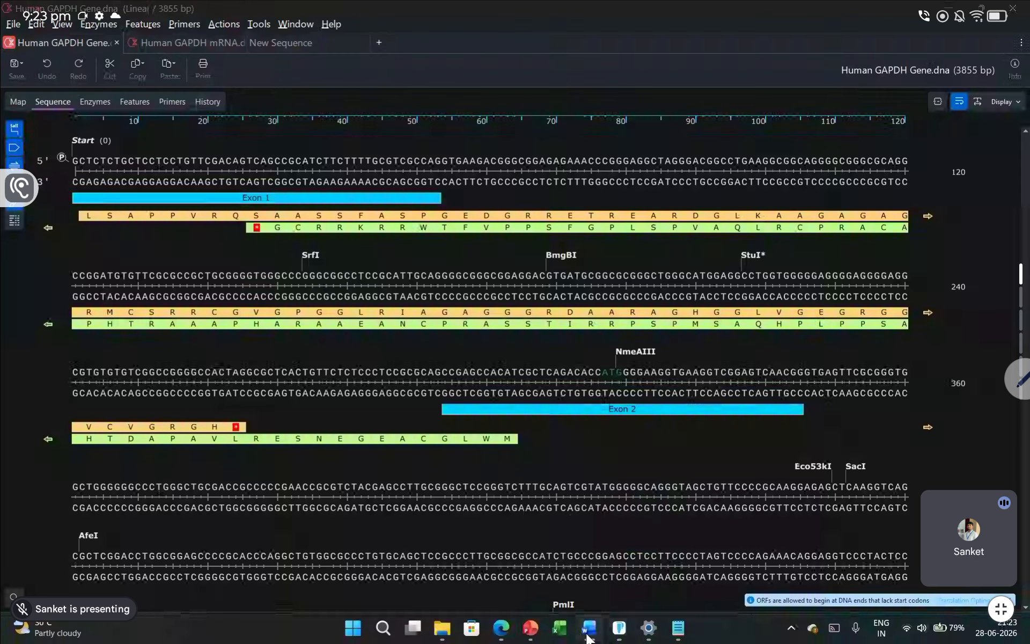
Create a new blank Word document and minimize the Word windows to return to the gene sequence
{"action": "right_click", "coordinate": [588, 635]}
{"action": "left_click", "coordinate": [562, 571]}
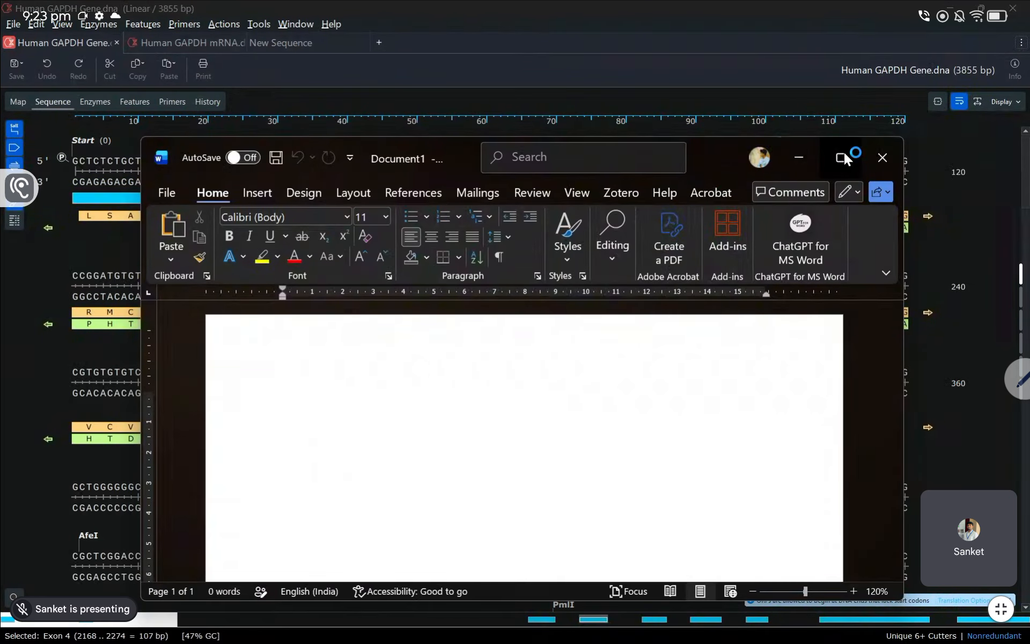
{"action": "left_click", "coordinate": [842, 157]}
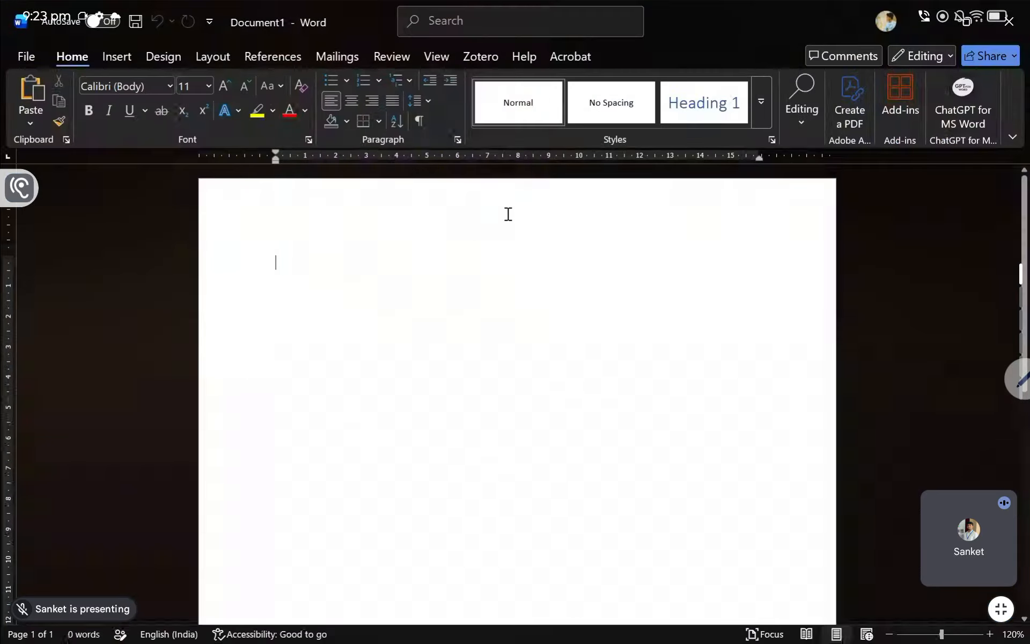
{"action": "left_click", "coordinate": [930, 24]}
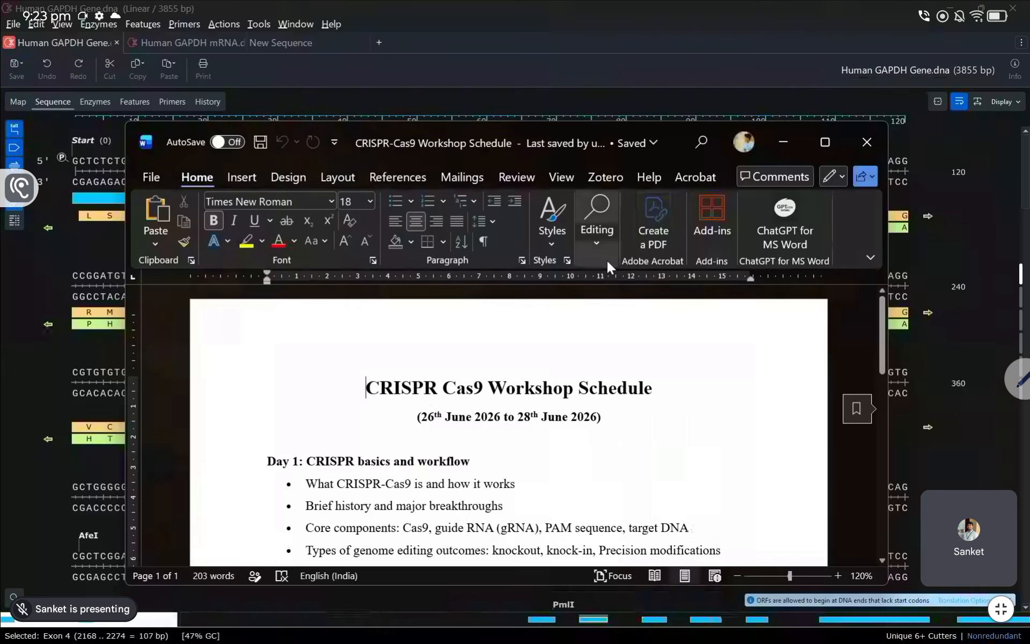
{"action": "left_click", "coordinate": [787, 140]}
Copy the top strand bases of Exon 2 and paste them into the blank Word document
{"action": "left_click", "coordinate": [537, 409]}
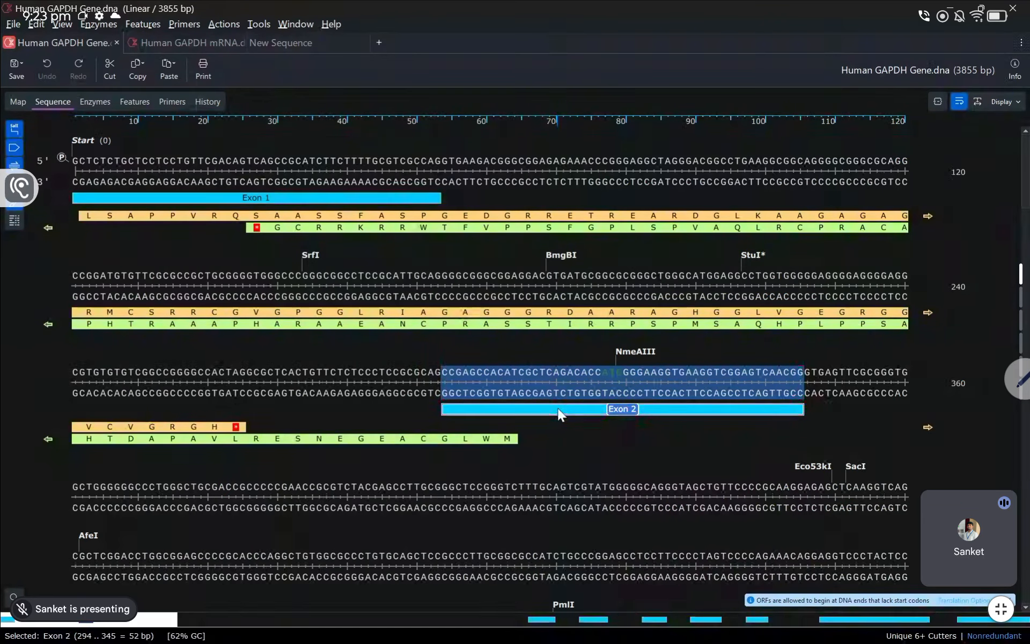
{"action": "left_click", "coordinate": [143, 67]}
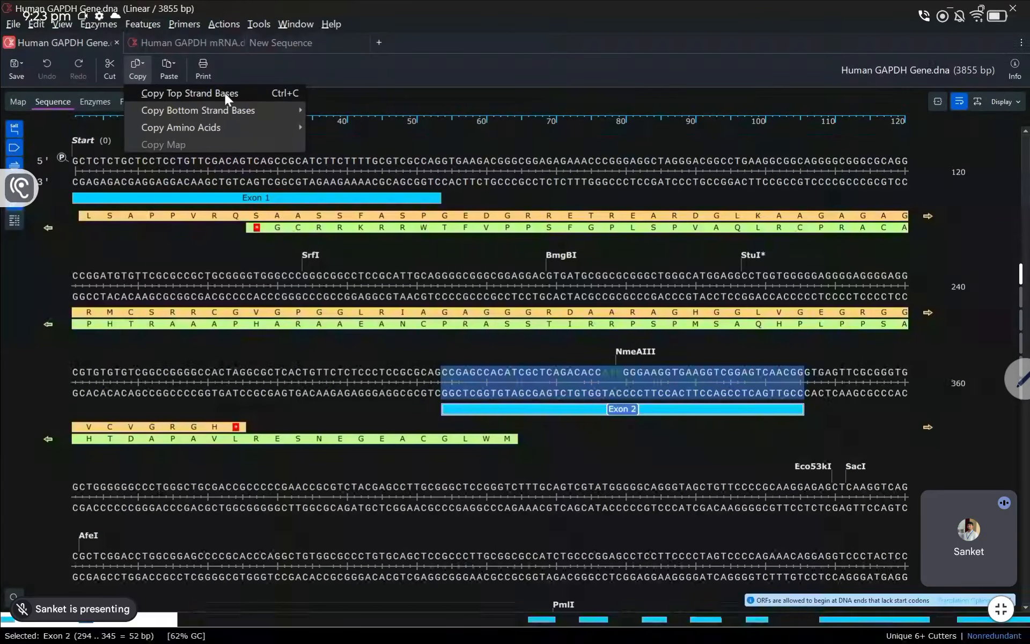
{"action": "left_click", "coordinate": [233, 95]}
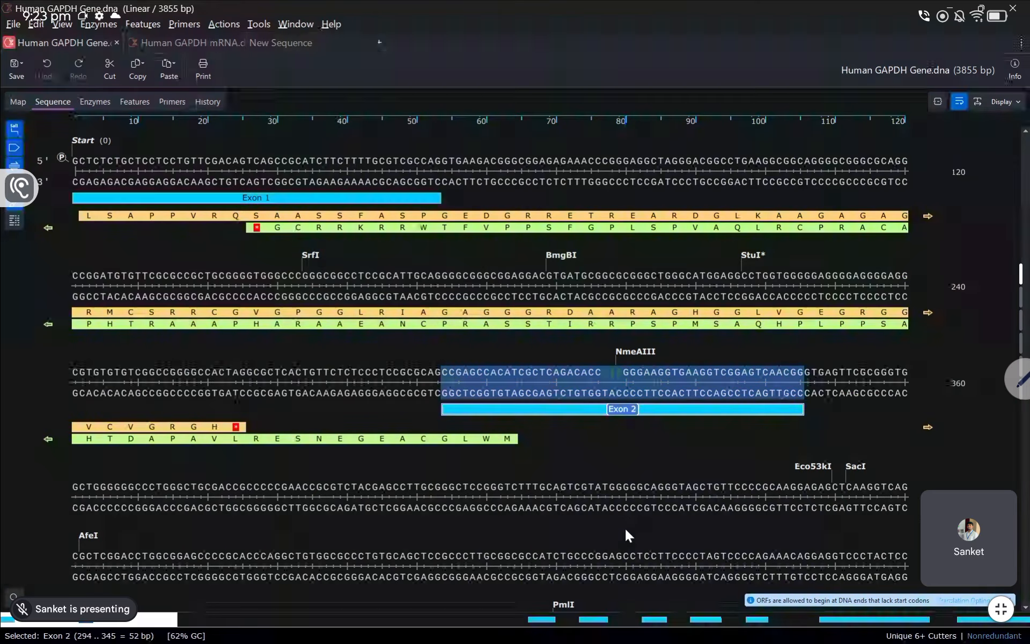
{"action": "mouse_move", "coordinate": [592, 628]}
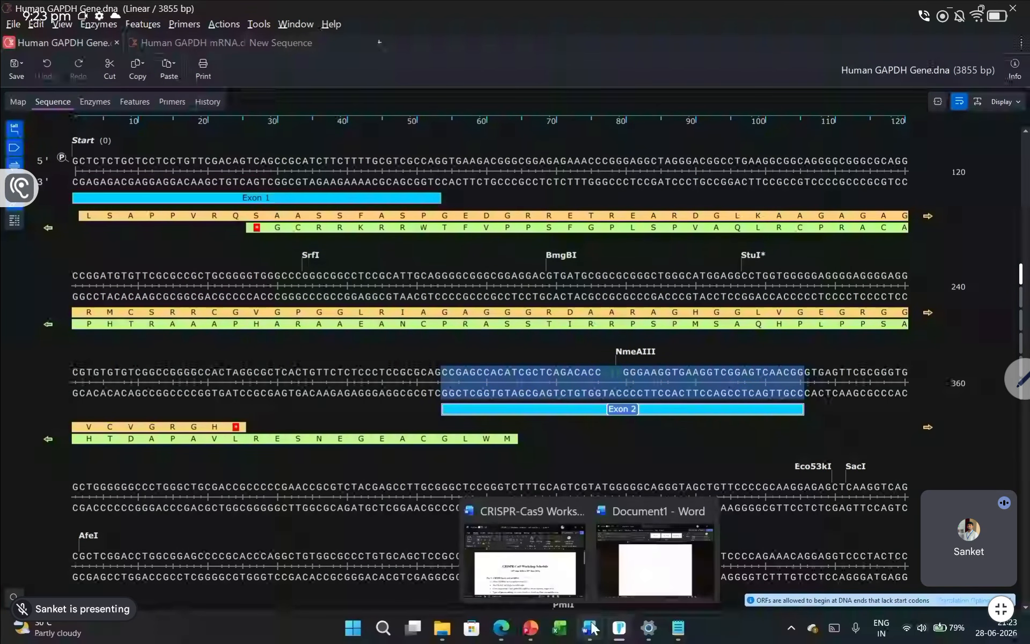
{"action": "left_click", "coordinate": [652, 542]}
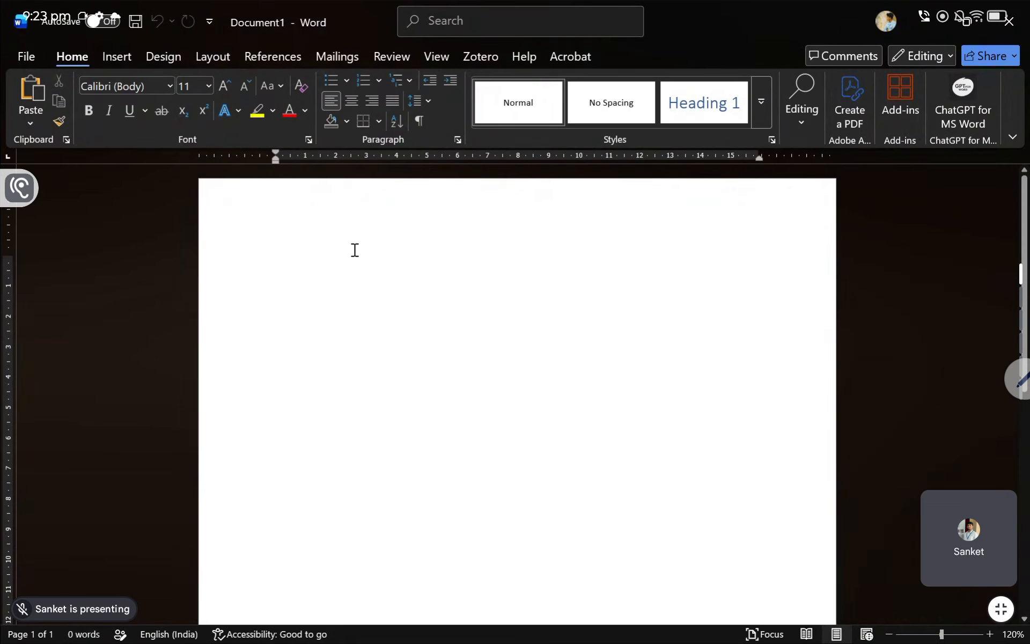
{"action": "key", "text": "ctrl+v"}
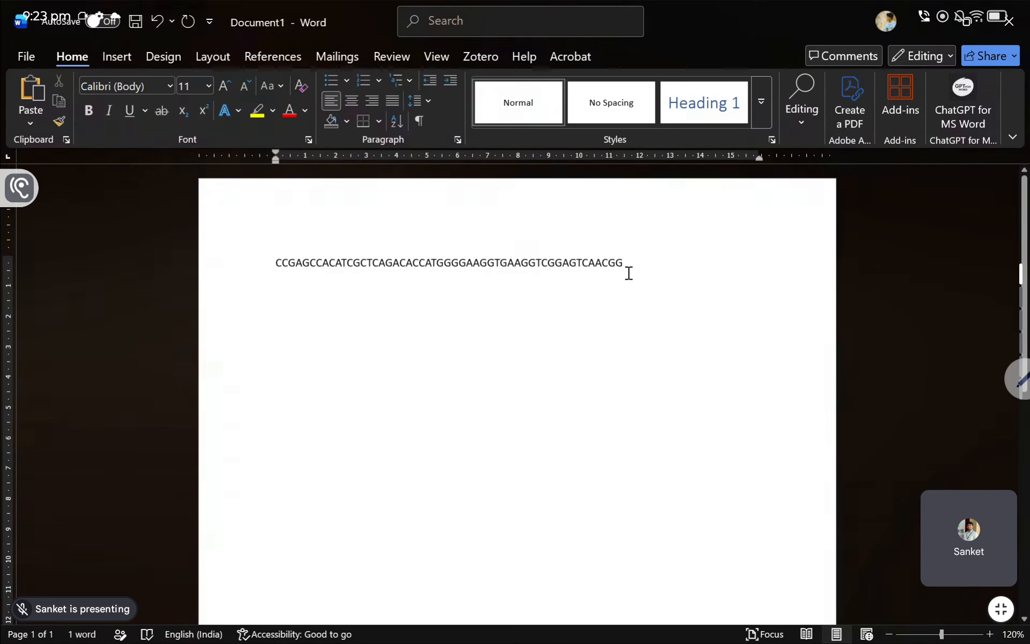
Set the font color of the pasted Exon 2 sequence to red
{"action": "left_click_drag", "start_coordinate": [623, 263], "coordinate": [272, 264]}
{"action": "left_click", "coordinate": [306, 111]}
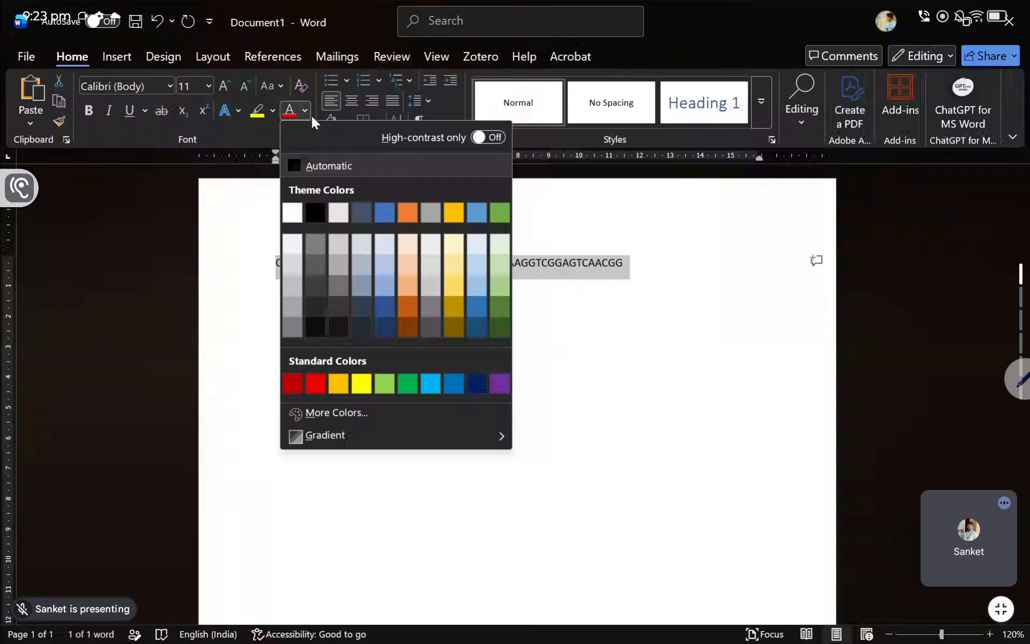
{"action": "left_click", "coordinate": [311, 384]}
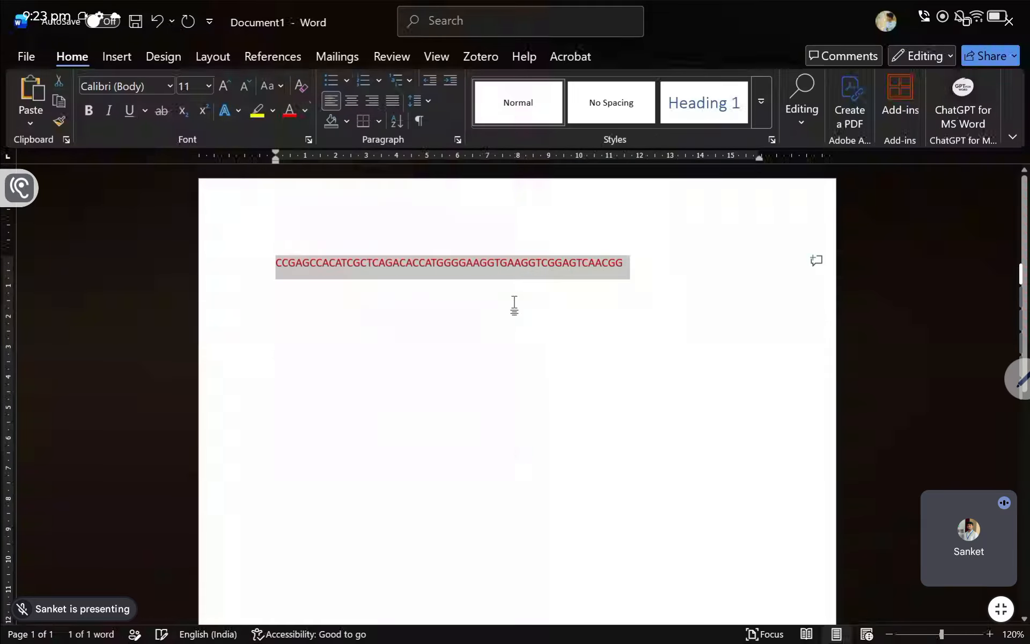
{"action": "left_click", "coordinate": [539, 295]}
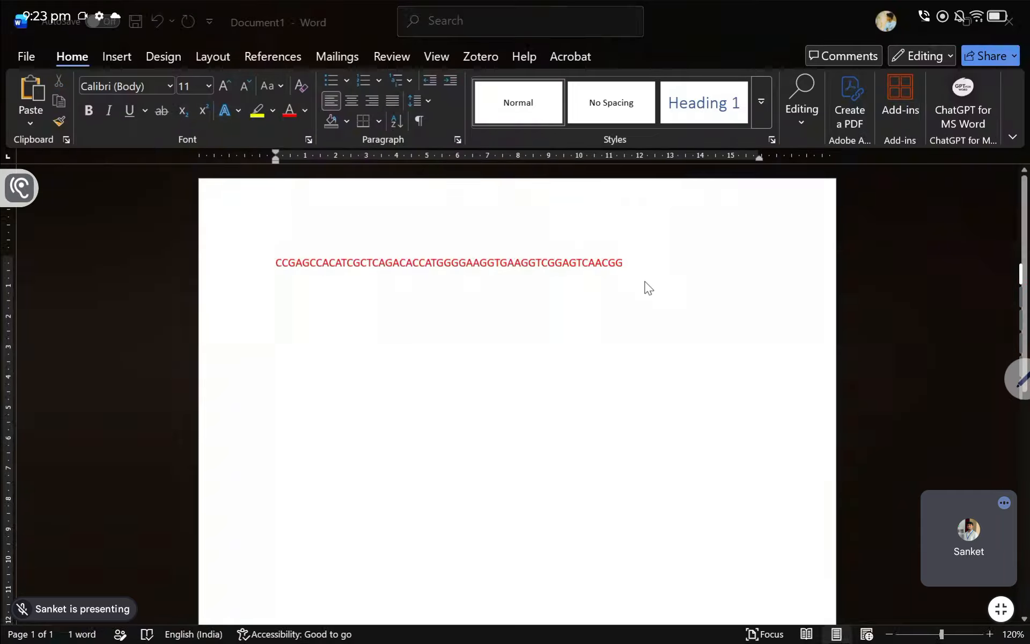
Switch back to SnapGene and copy the top strand bases of Exon 3
{"action": "key", "text": "alt+Tab"}
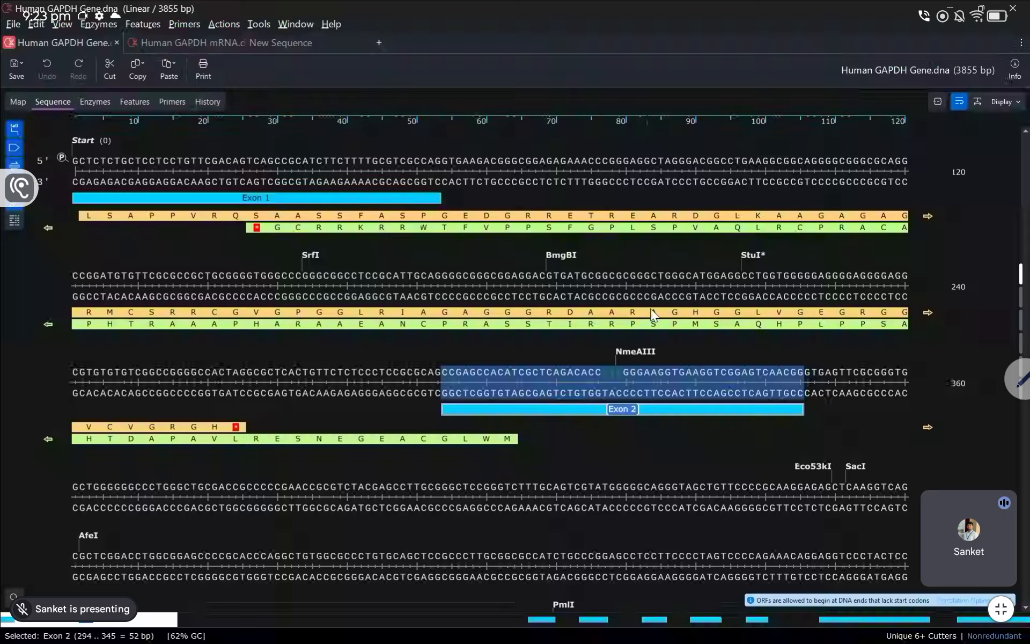
{"action": "scroll", "coordinate": [651, 314], "scroll_direction": "down", "scroll_amount": 10}
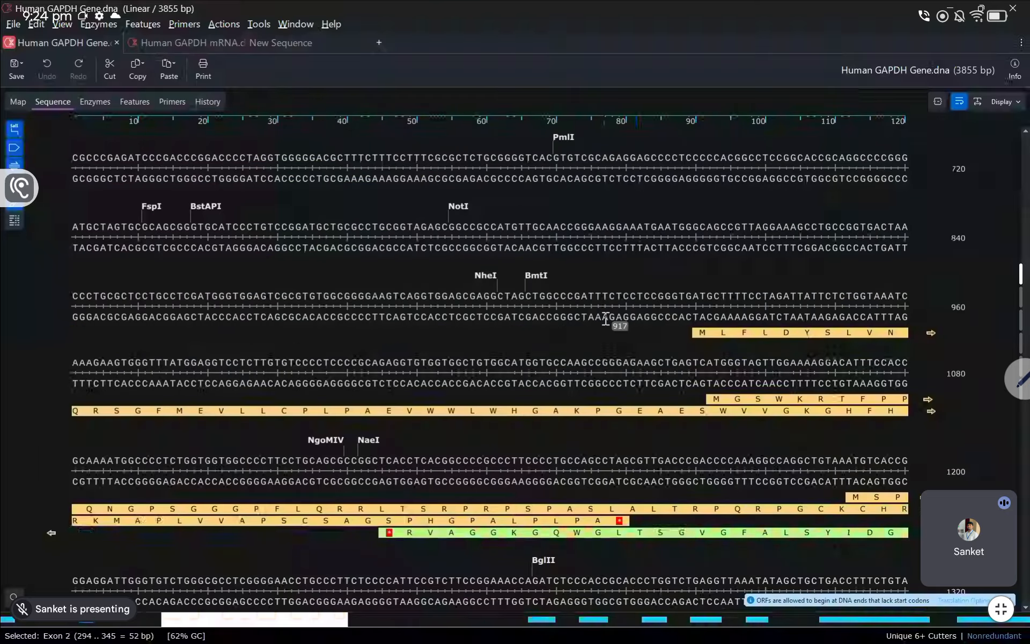
{"action": "scroll", "coordinate": [612, 320], "scroll_direction": "down", "scroll_amount": 10}
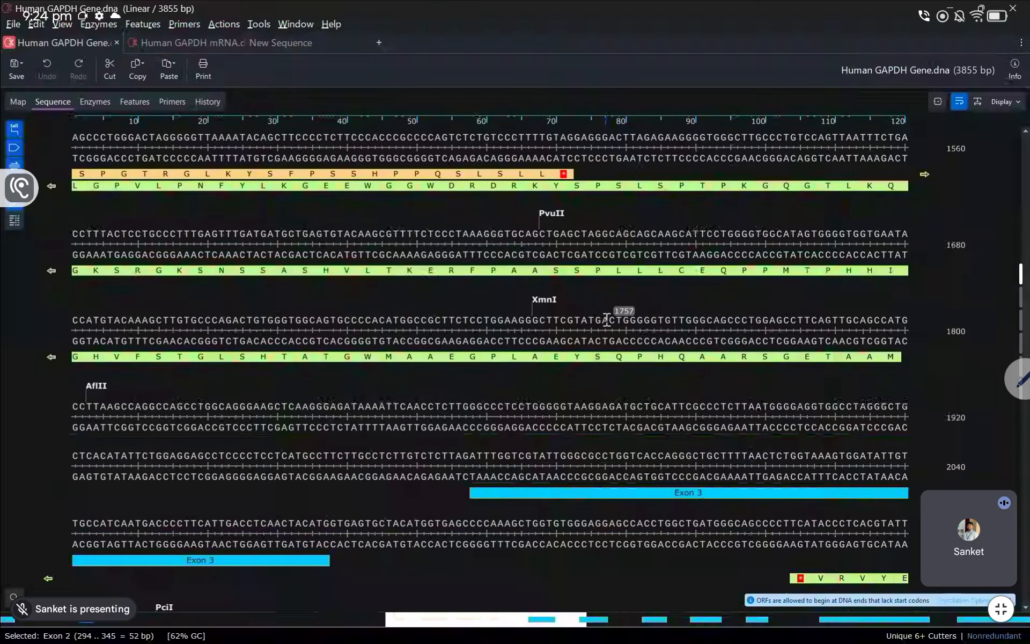
{"action": "scroll", "coordinate": [607, 320], "scroll_direction": "down", "scroll_amount": 3}
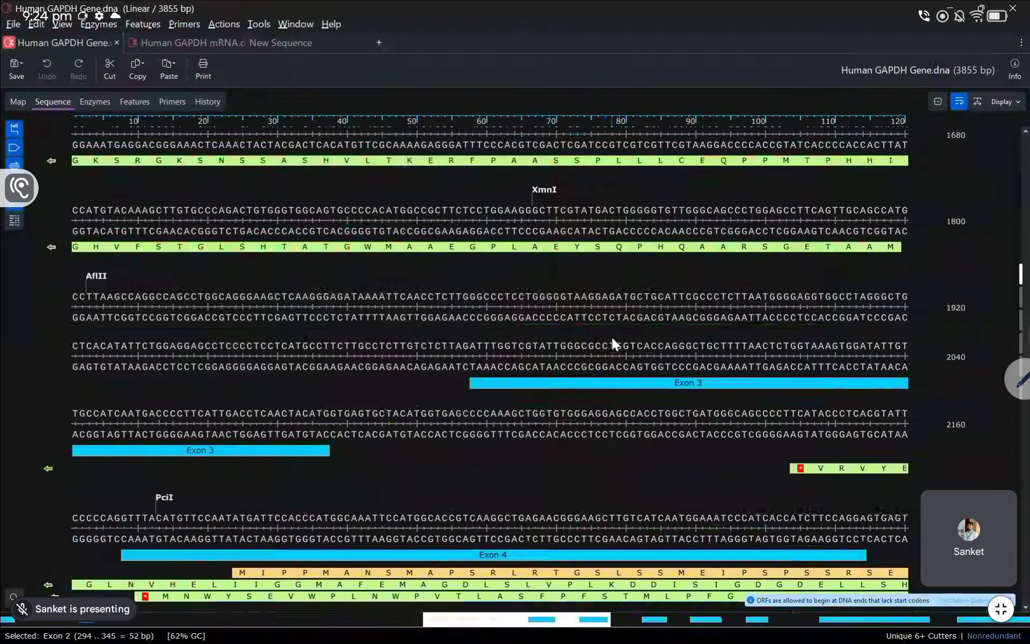
{"action": "left_click", "coordinate": [650, 383]}
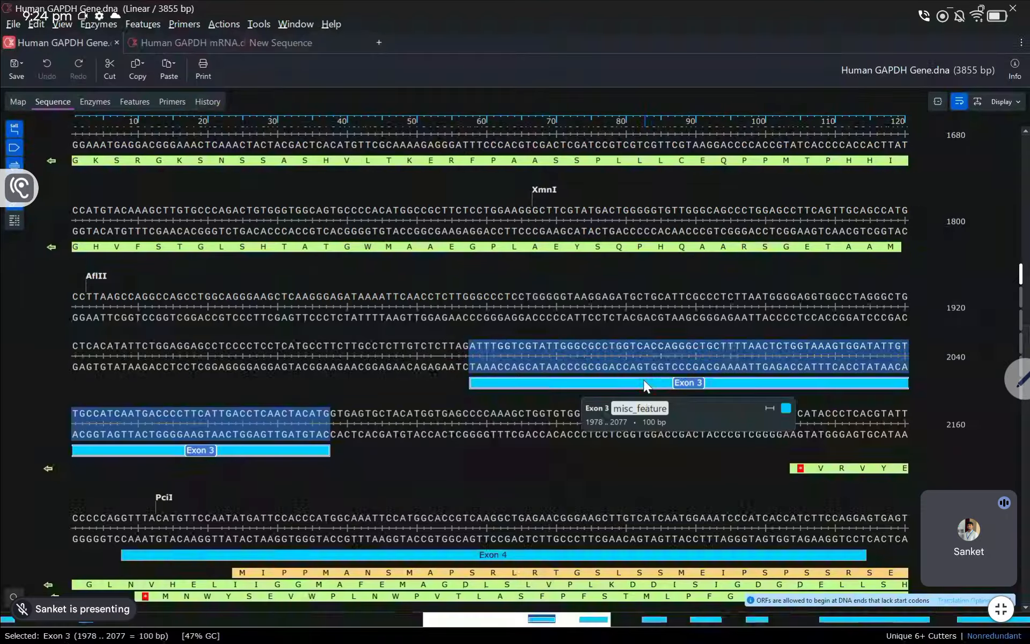
{"action": "left_click", "coordinate": [140, 68]}
{"action": "left_click", "coordinate": [189, 94]}
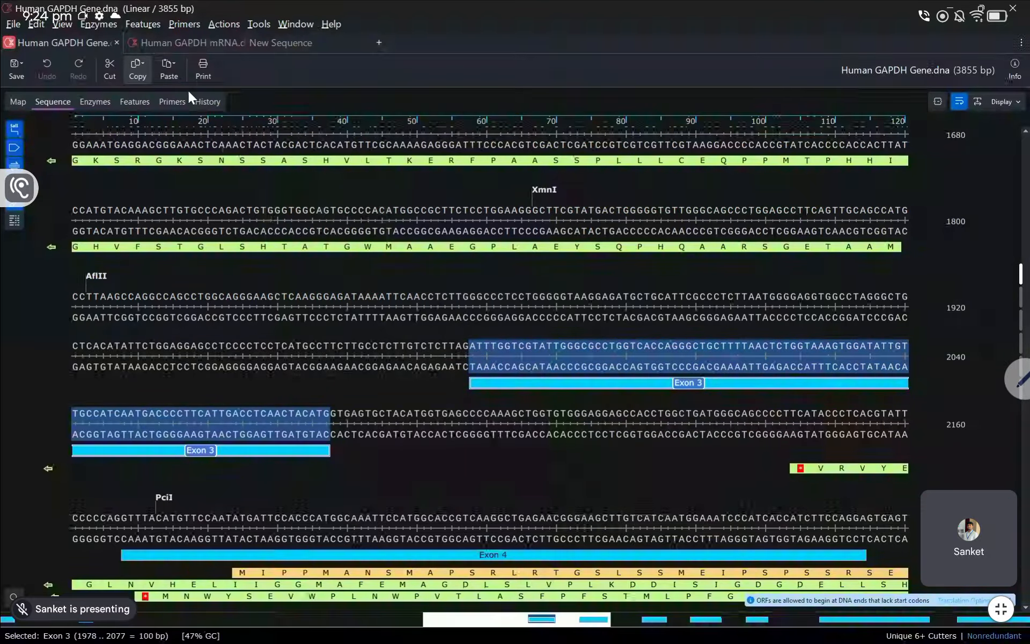
Switch to Word and add the copied Exon 3 sequence in blue directly after the red Exon 2 sequence
{"action": "key", "text": "alt+Tab"}
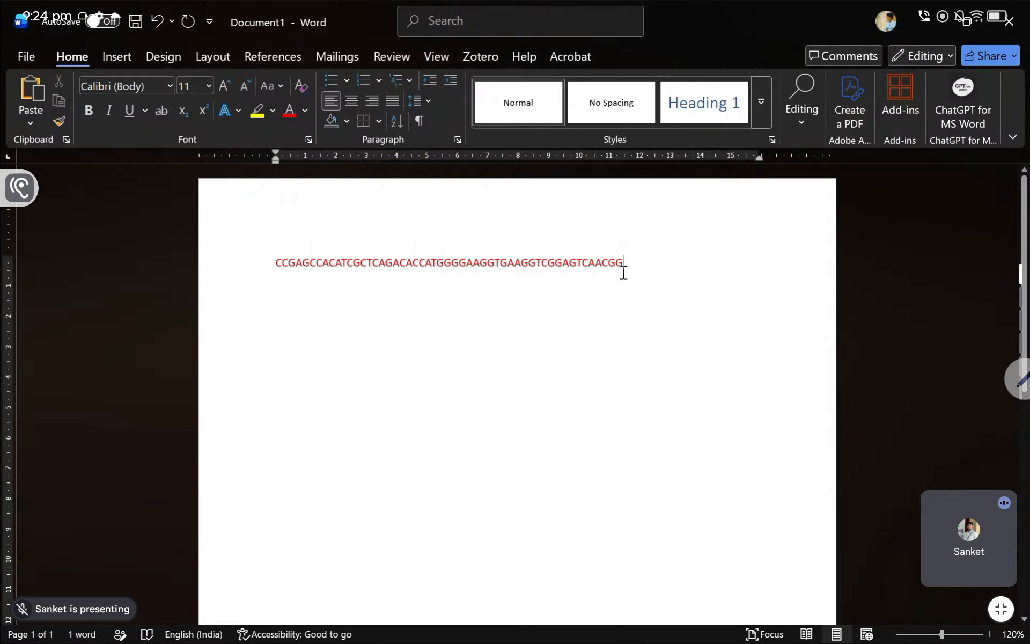
{"action": "key", "text": "ctrl+v"}
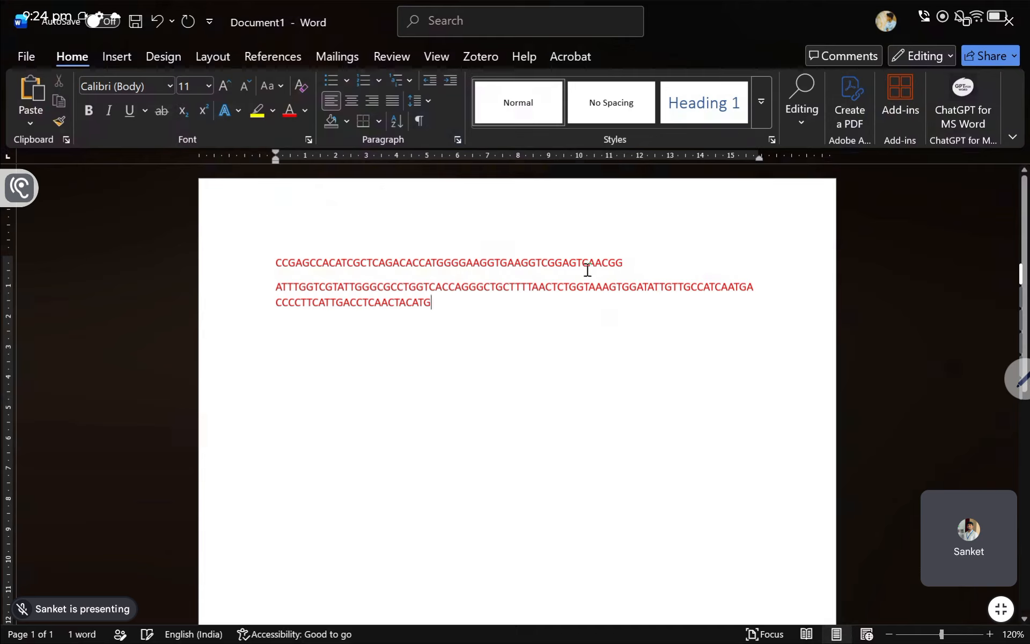
{"action": "left_click_drag", "start_coordinate": [440, 305], "coordinate": [273, 286]}
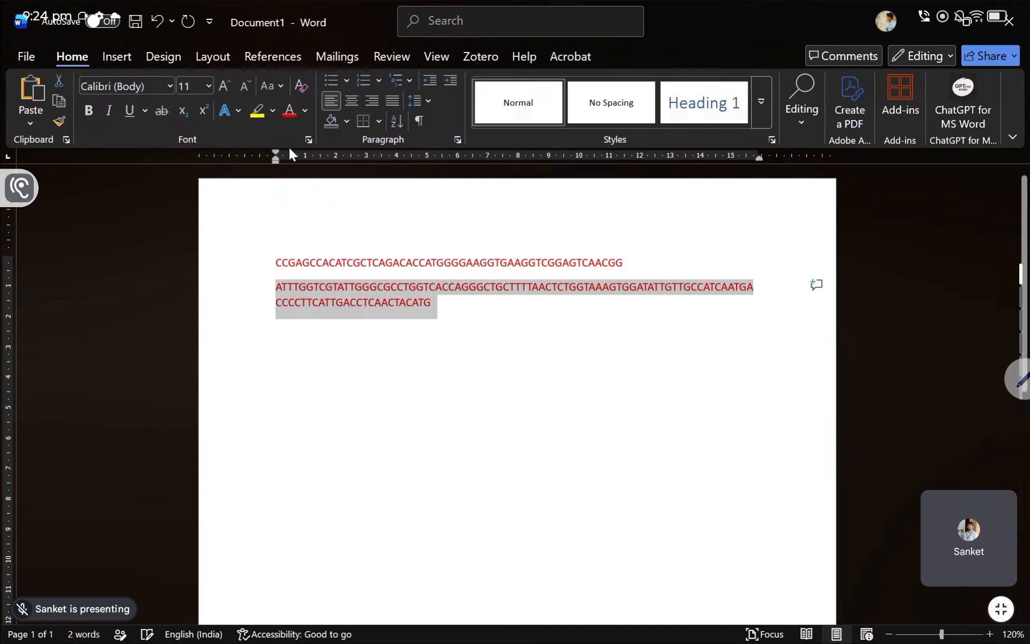
{"action": "left_click", "coordinate": [305, 110]}
{"action": "left_click", "coordinate": [378, 204]}
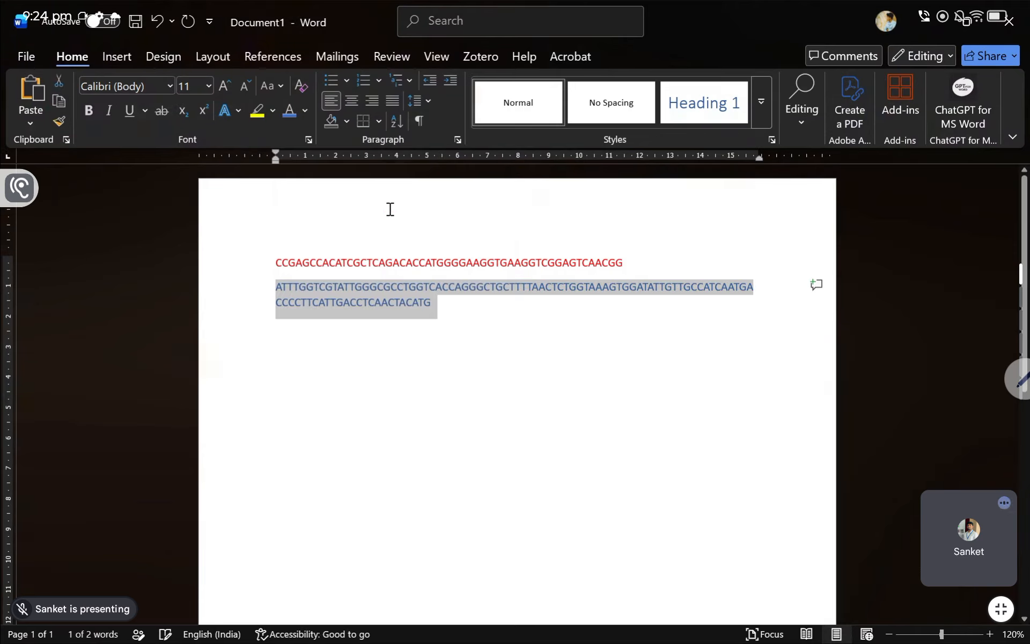
{"action": "left_click", "coordinate": [277, 288]}
{"action": "key", "text": "BackSpace"}
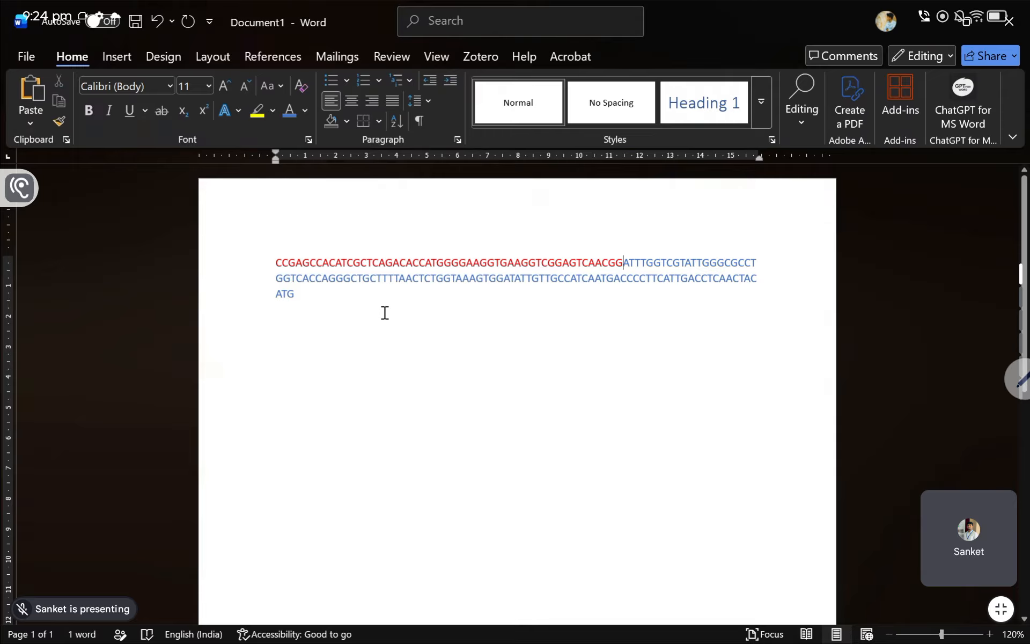
Switch back to SnapGene and copy the top strand bases of Exon 4
{"action": "key", "text": "alt+Tab"}
{"action": "scroll", "coordinate": [502, 343], "scroll_direction": "down", "scroll_amount": 3}
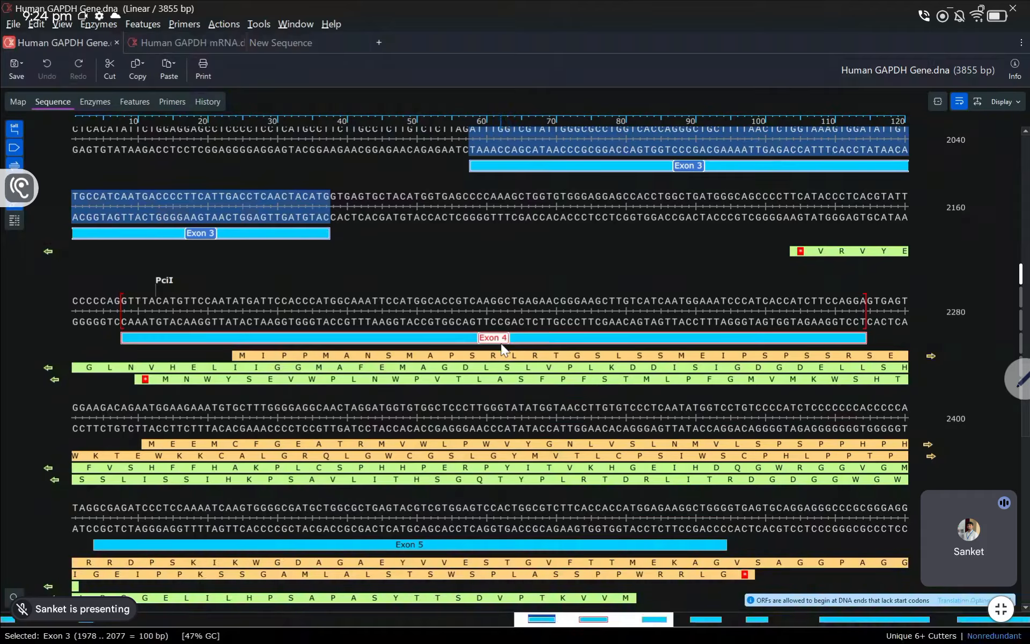
{"action": "left_click", "coordinate": [503, 343]}
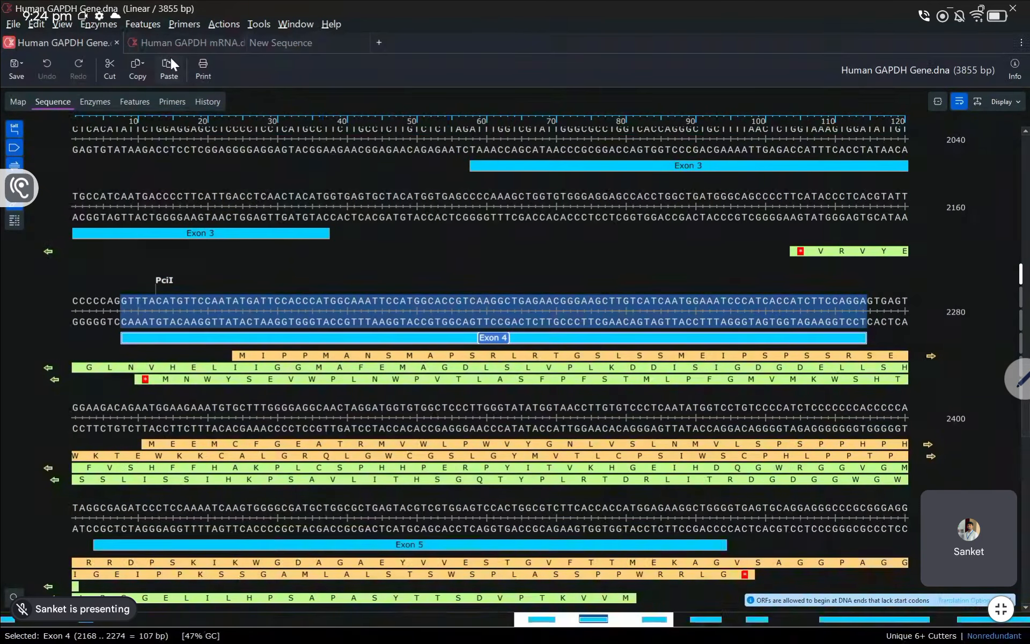
{"action": "left_click", "coordinate": [139, 76]}
{"action": "left_click", "coordinate": [172, 97]}
Switch to Word and add the copied Exon 4 sequence in green directly after the blue Exon 3 sequence
{"action": "key", "text": "alt+Tab"}
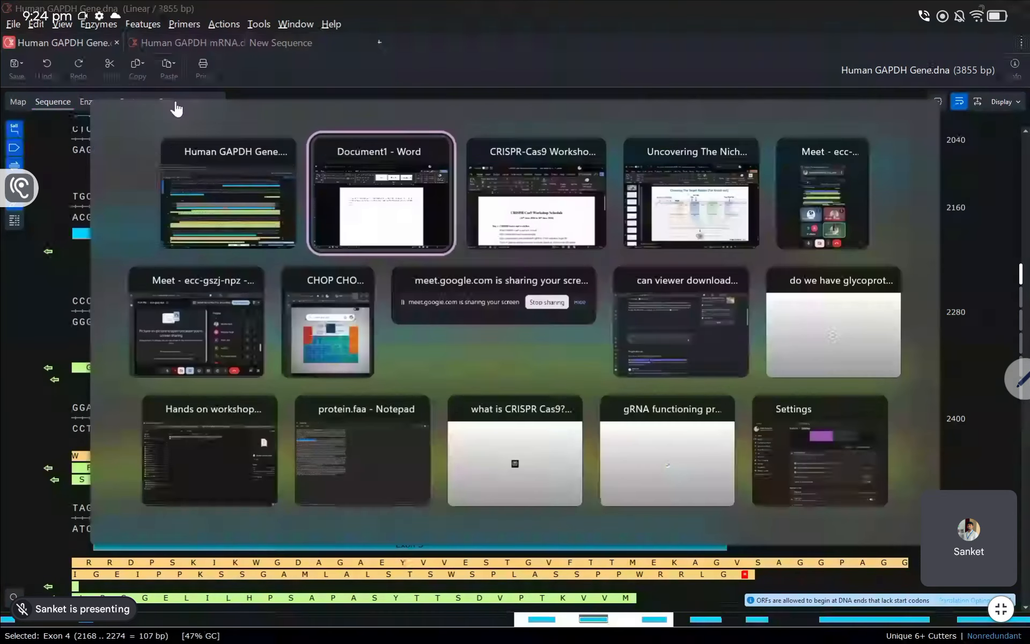
{"action": "left_click", "coordinate": [340, 293]}
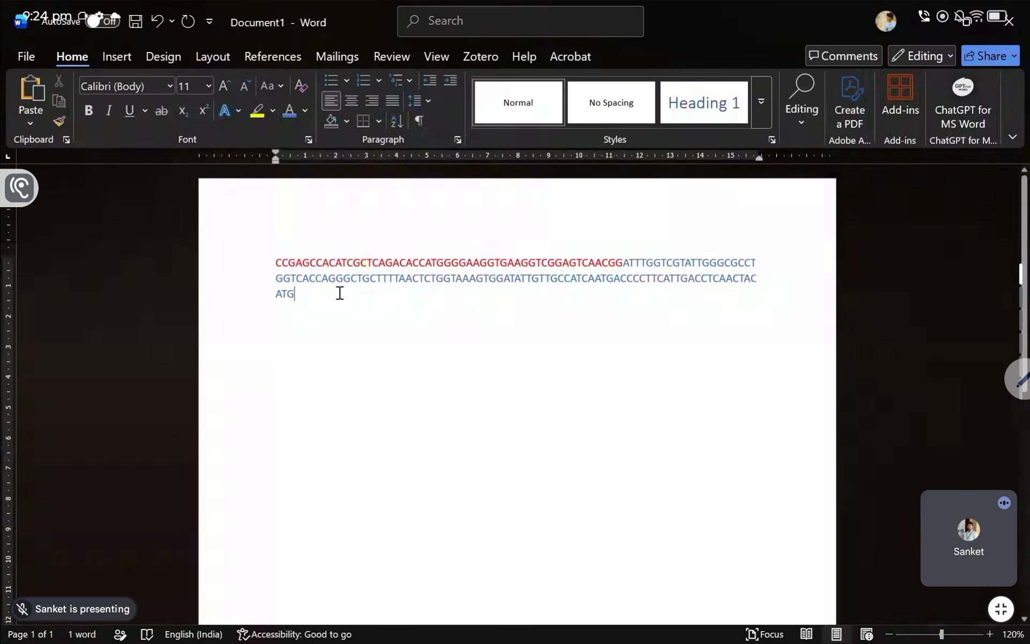
{"action": "key", "text": "Return"}
{"action": "key", "text": "ctrl+v"}
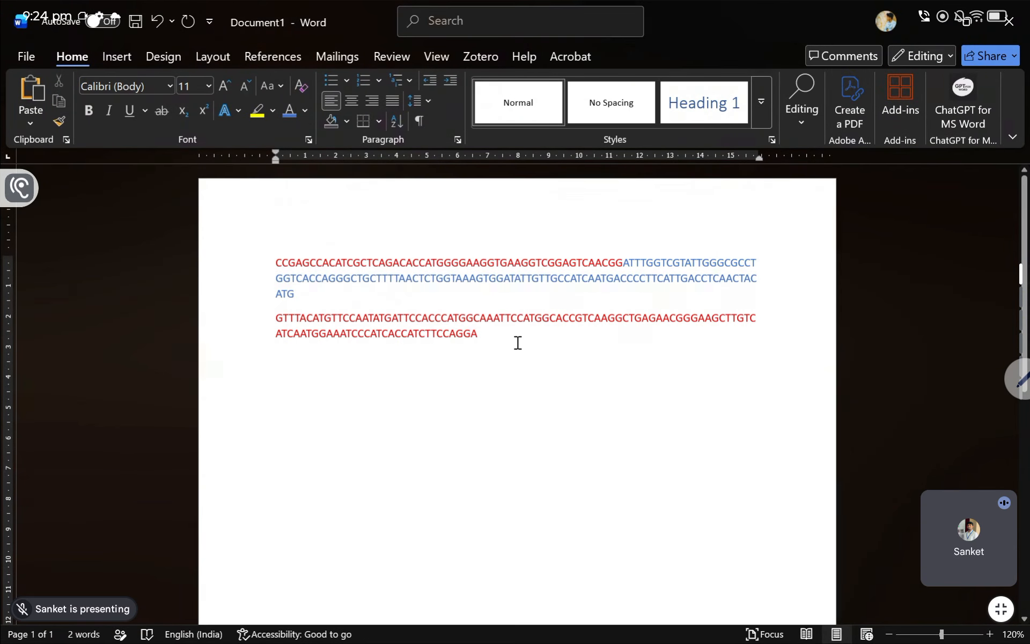
{"action": "left_click_drag", "start_coordinate": [430, 333], "coordinate": [266, 316]}
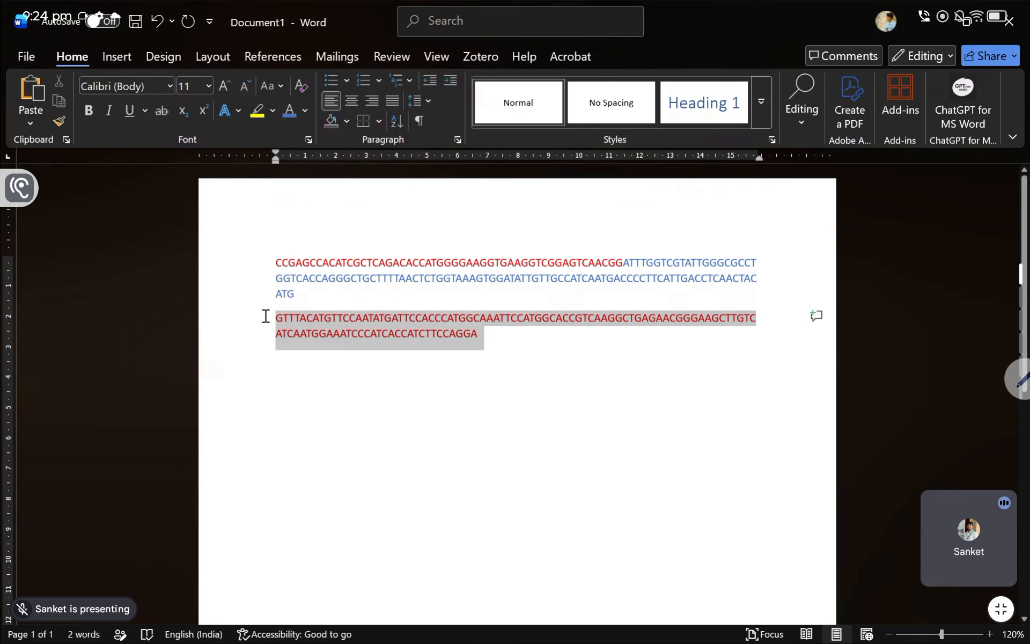
{"action": "left_click", "coordinate": [304, 110]}
{"action": "left_click", "coordinate": [409, 382]}
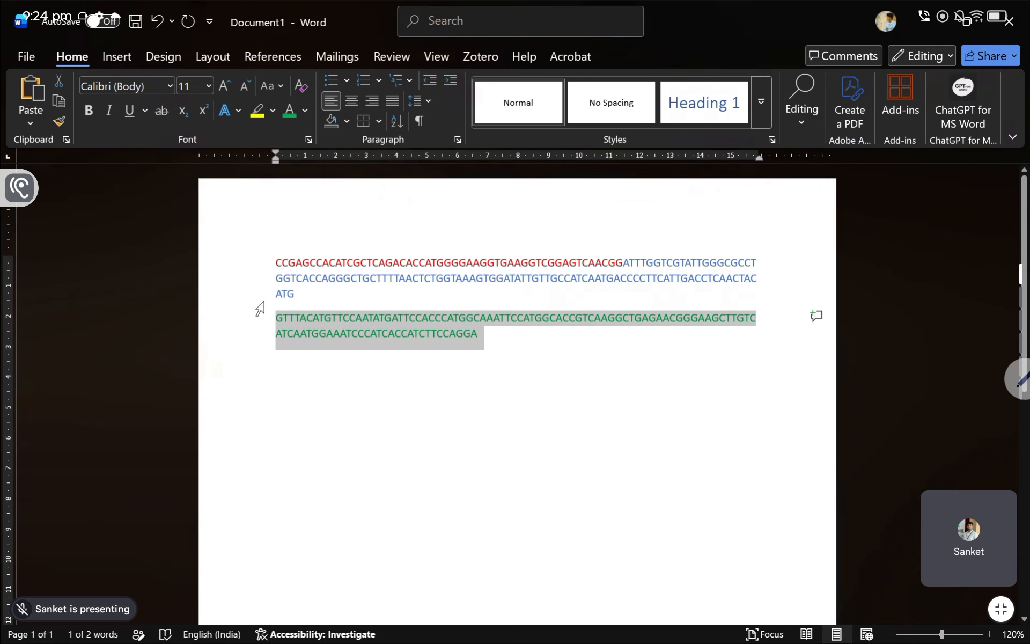
{"action": "left_click", "coordinate": [276, 317]}
{"action": "key", "text": "BackSpace"}
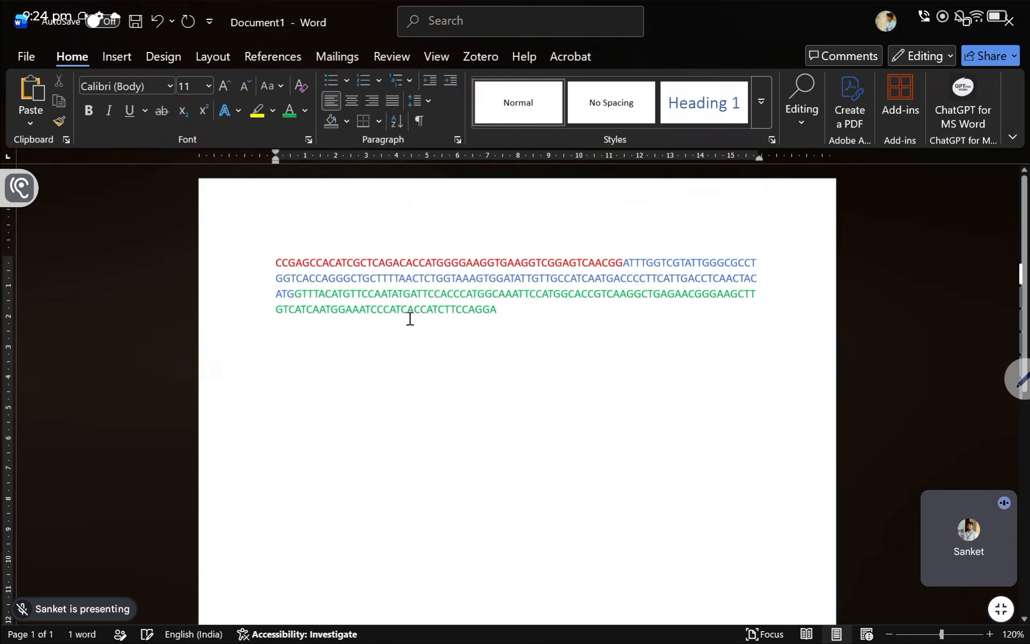
Switch to SnapGene, return to Exon 2 near the start of the gene and copy its top strand bases again
{"action": "left_click_drag", "start_coordinate": [510, 314], "coordinate": [269, 259]}
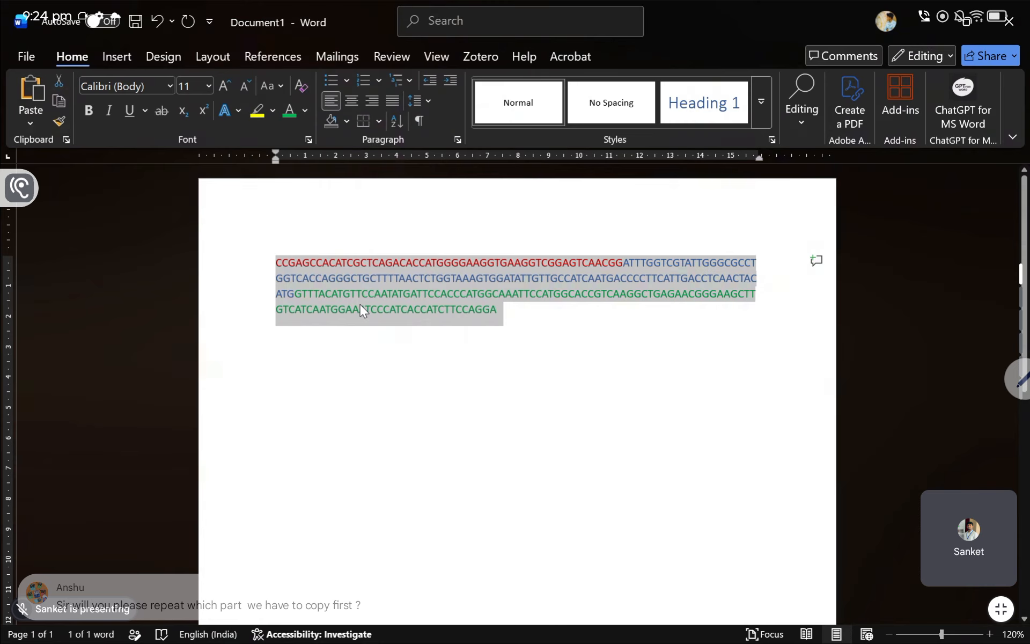
{"action": "key", "text": "alt+Tab"}
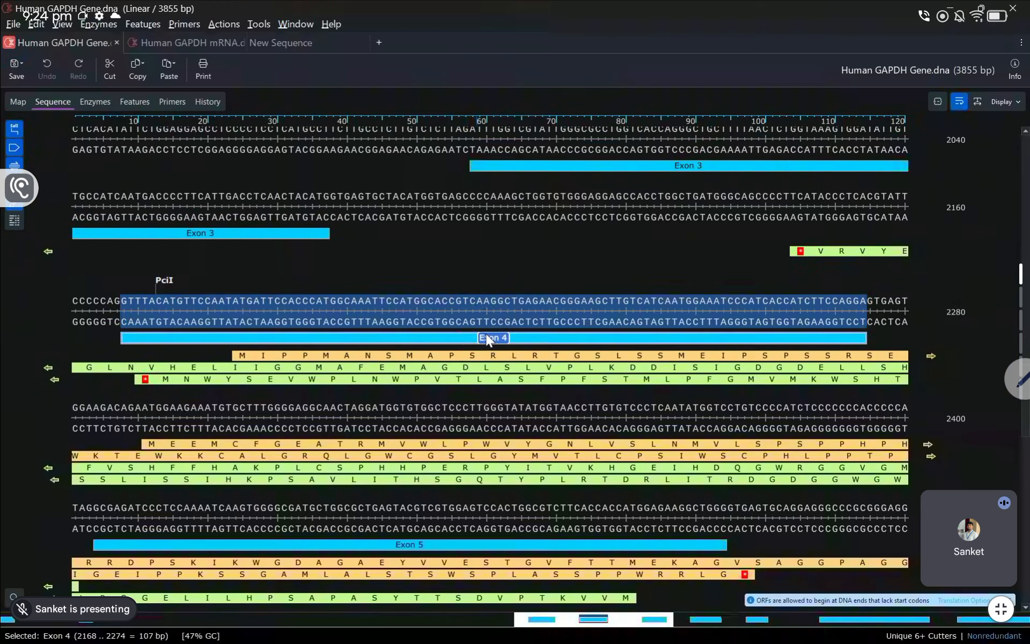
{"action": "scroll", "coordinate": [567, 325], "scroll_direction": "up", "scroll_amount": 1}
{"action": "scroll", "coordinate": [568, 317], "scroll_direction": "up", "scroll_amount": 5}
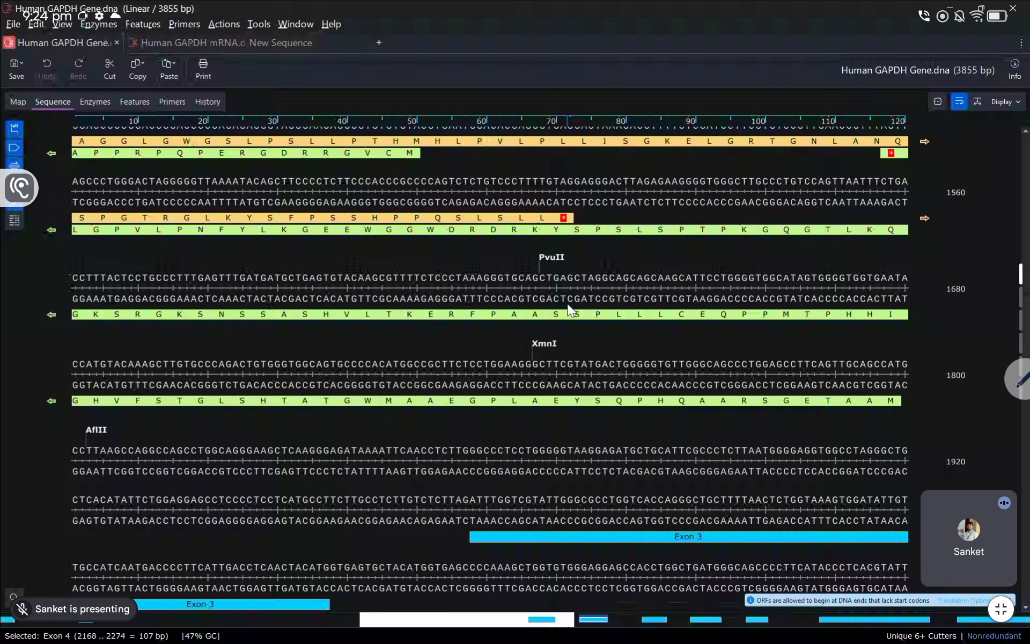
{"action": "scroll", "coordinate": [570, 310], "scroll_direction": "up", "scroll_amount": 10}
{"action": "scroll", "coordinate": [572, 325], "scroll_direction": "up", "scroll_amount": 5}
{"action": "left_click", "coordinate": [610, 410]}
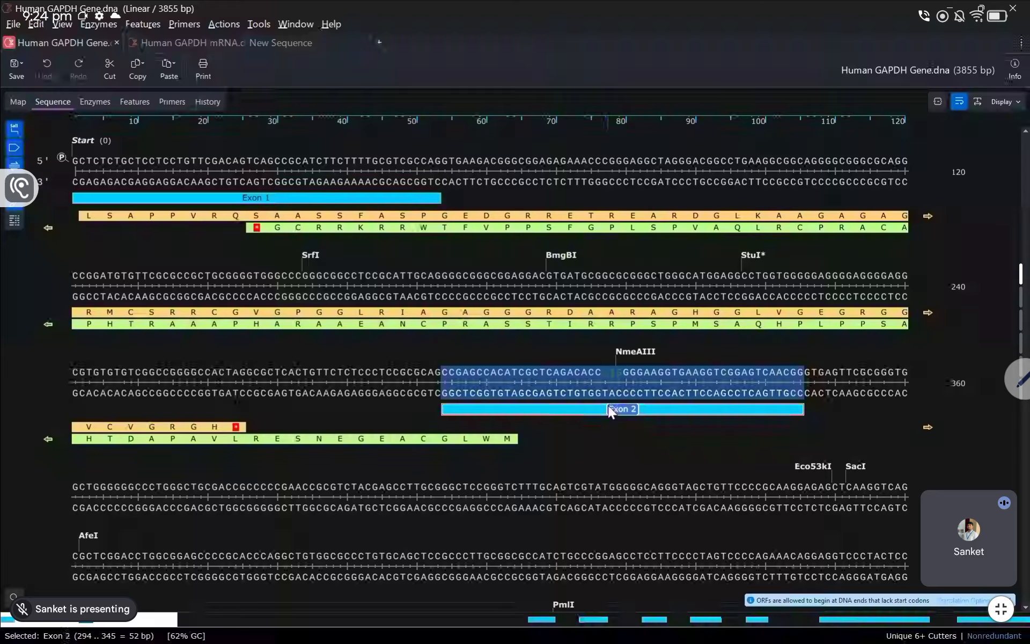
{"action": "left_click", "coordinate": [643, 416]}
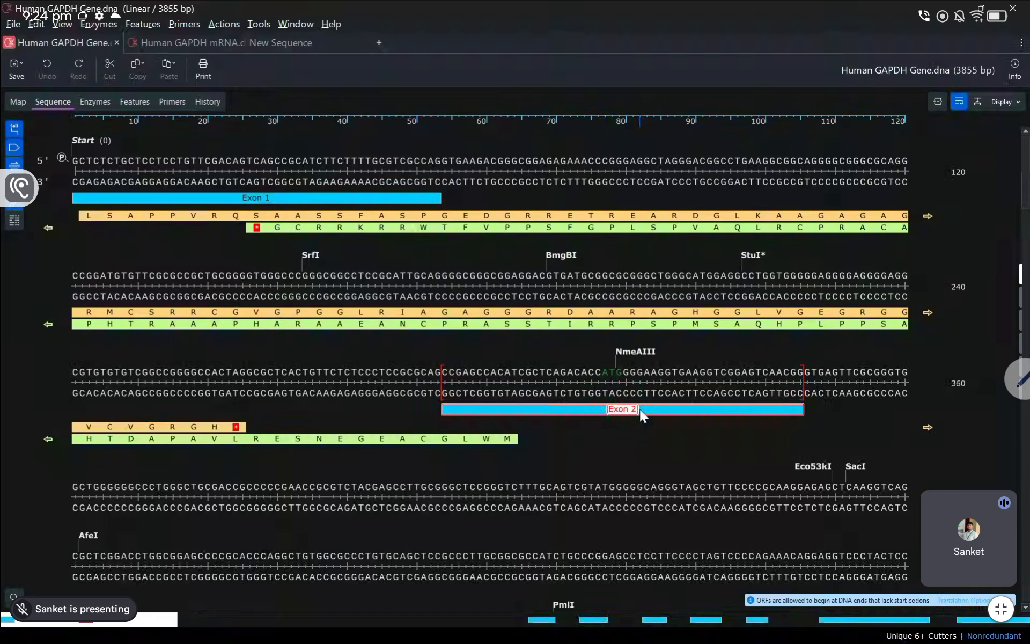
{"action": "left_click", "coordinate": [638, 415]}
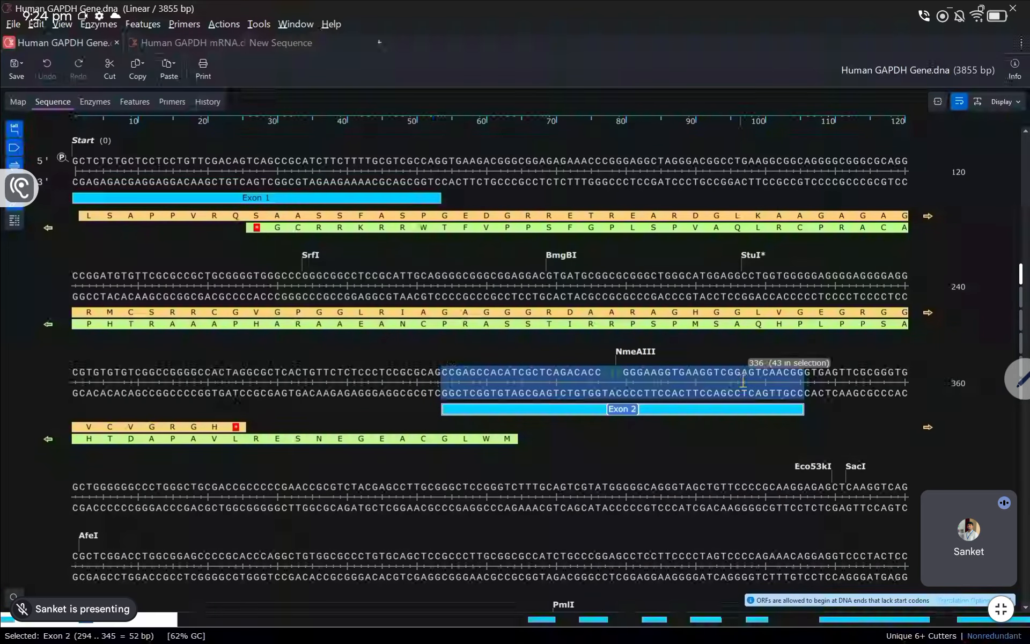
{"action": "left_click", "coordinate": [581, 443]}
{"action": "left_click", "coordinate": [587, 410]}
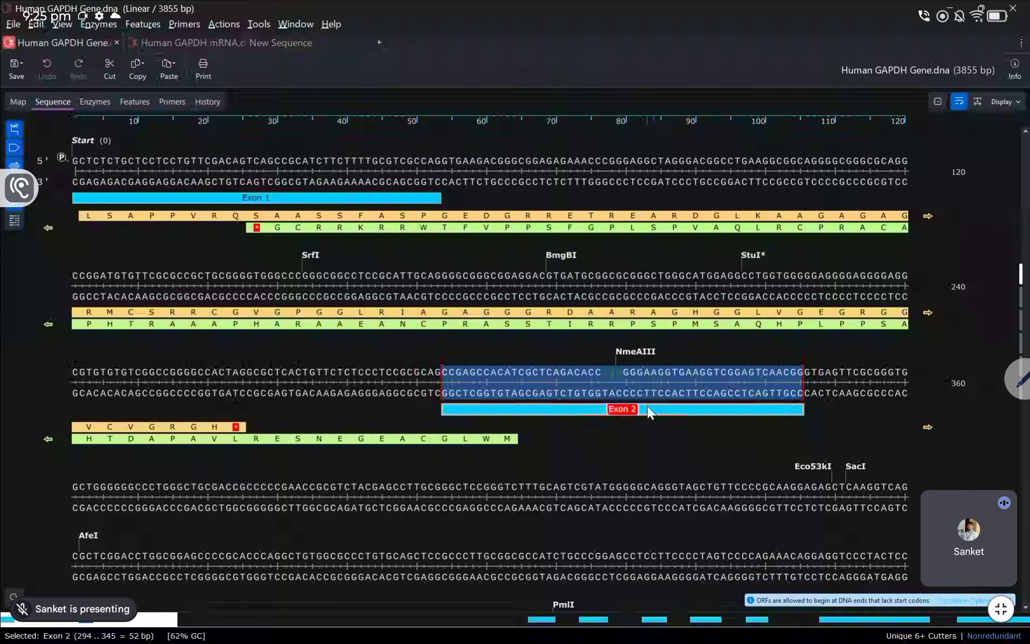
{"action": "left_click", "coordinate": [140, 66]}
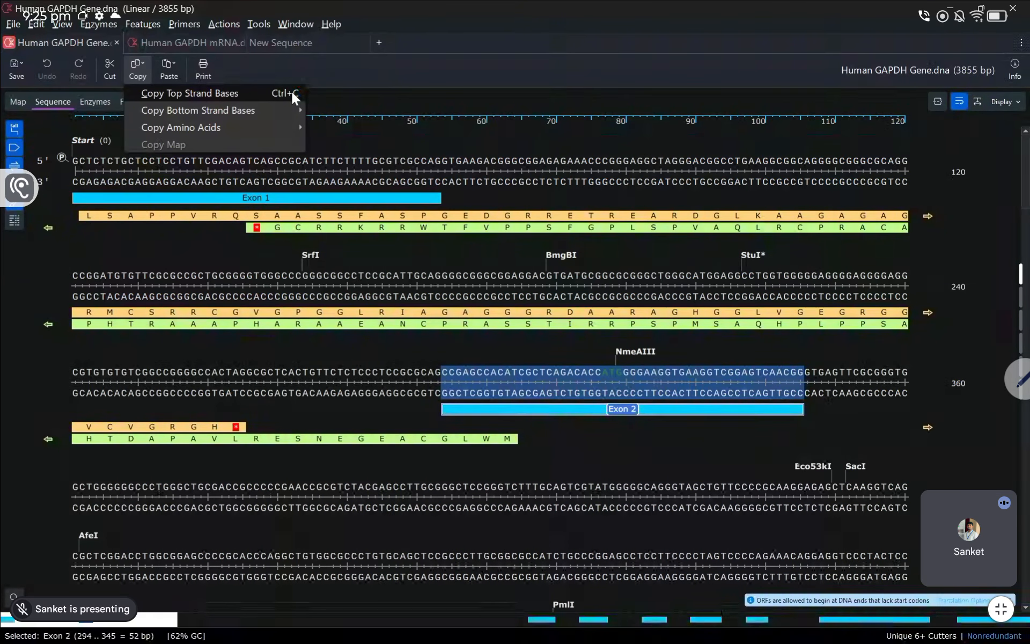
{"action": "left_click", "coordinate": [167, 93]}
Switch to Word and select the red Exon 2 sequence to check its extent in the document
{"action": "key", "text": "alt+Tab"}
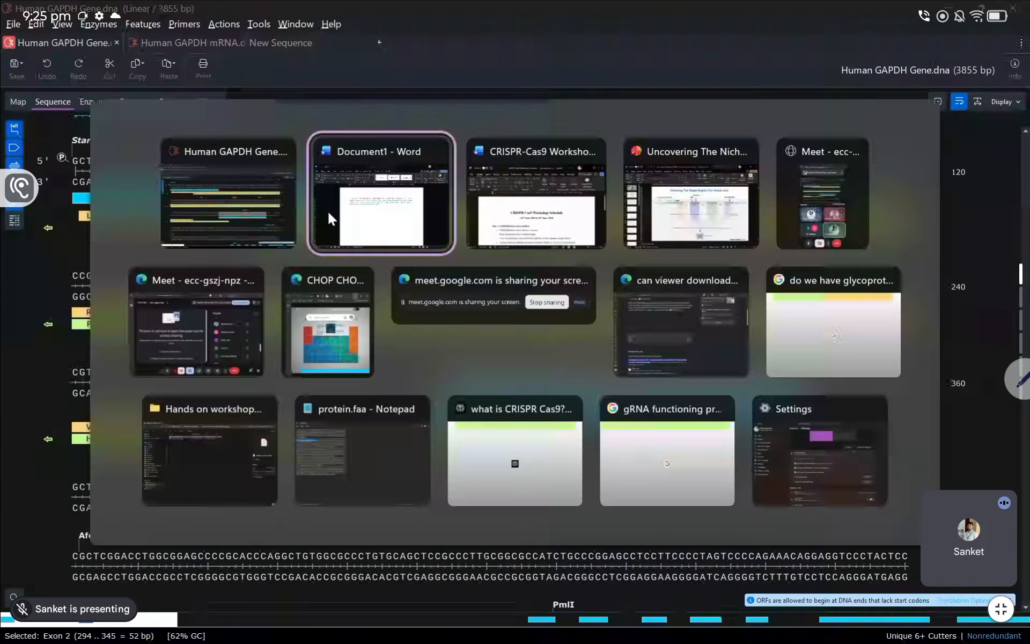
{"action": "left_click", "coordinate": [279, 261]}
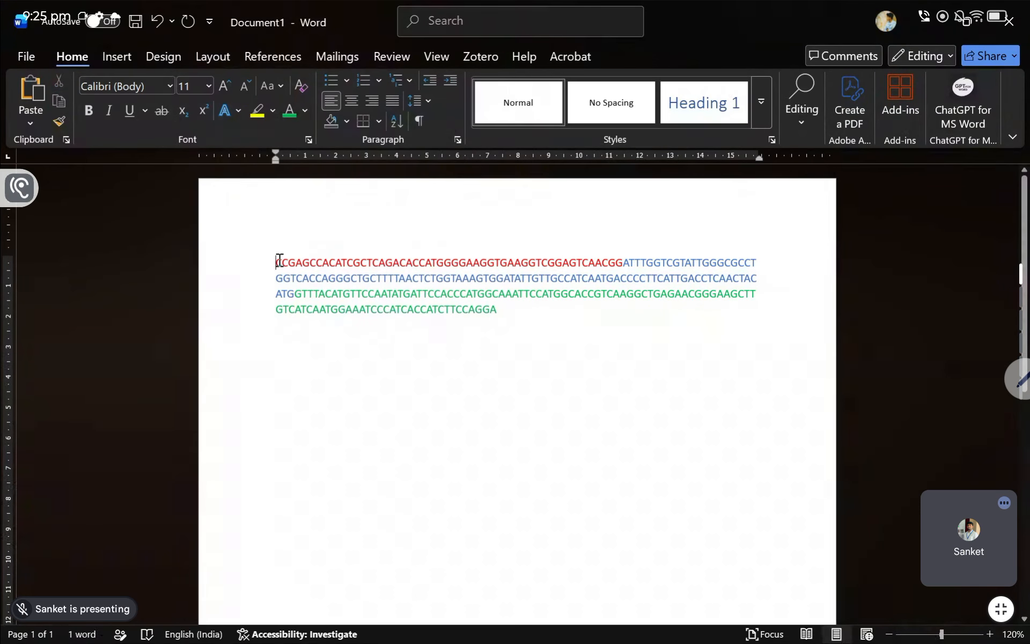
{"action": "left_click_drag", "start_coordinate": [275, 262], "coordinate": [626, 259]}
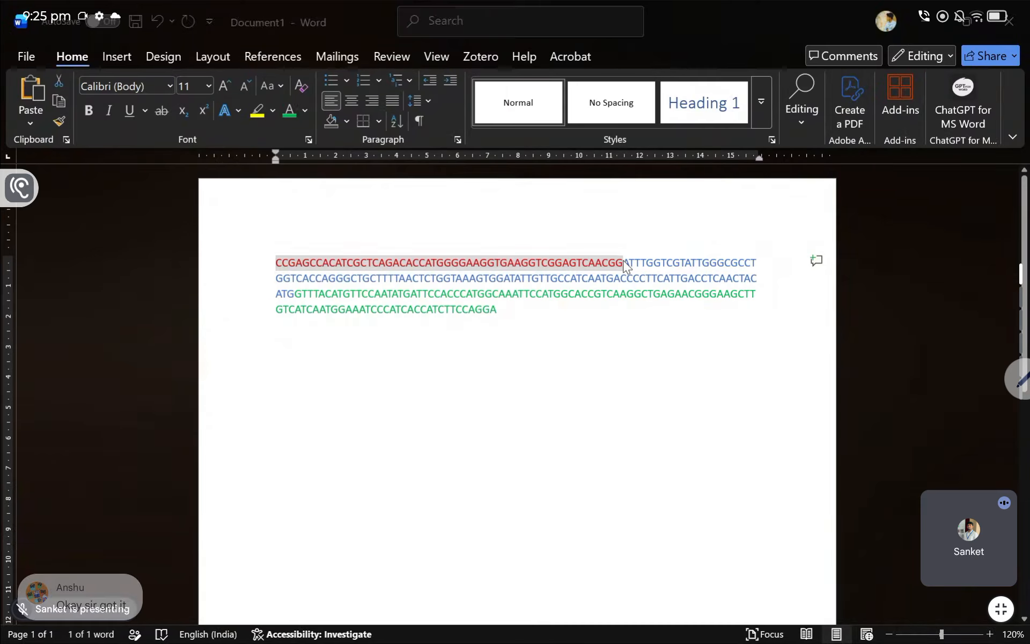
Switch back to SnapGene and select Exon 3 and Exon 4 in turn to review their positions
{"action": "key", "text": "alt+Tab"}
{"action": "scroll", "coordinate": [620, 333], "scroll_direction": "down", "scroll_amount": 15}
{"action": "scroll", "coordinate": [621, 337], "scroll_direction": "down", "scroll_amount": 5}
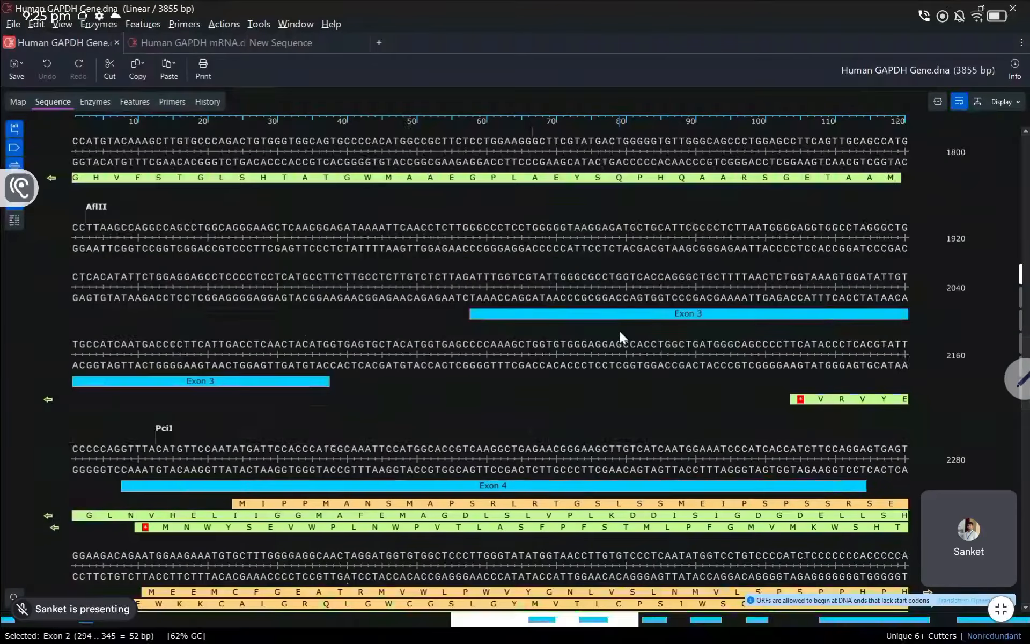
{"action": "left_click", "coordinate": [659, 316]}
{"action": "left_click", "coordinate": [570, 486]}
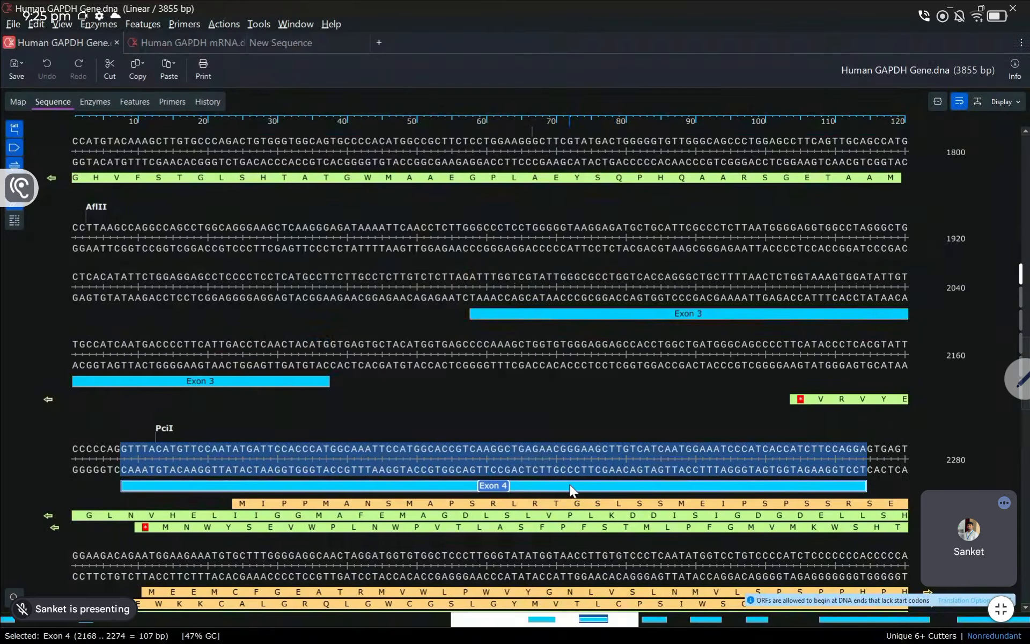
{"action": "mouse_move", "coordinate": [596, 508]}
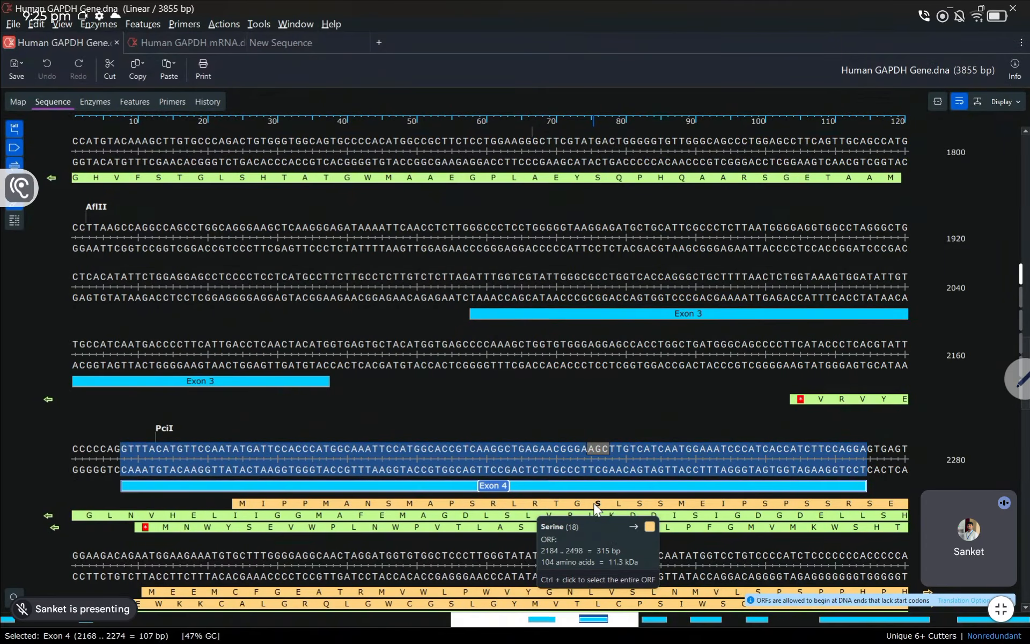
Go back to Exon 2 in the gene sequence and select it to review the starting exon
{"action": "scroll", "coordinate": [593, 503], "scroll_direction": "up", "scroll_amount": 15}
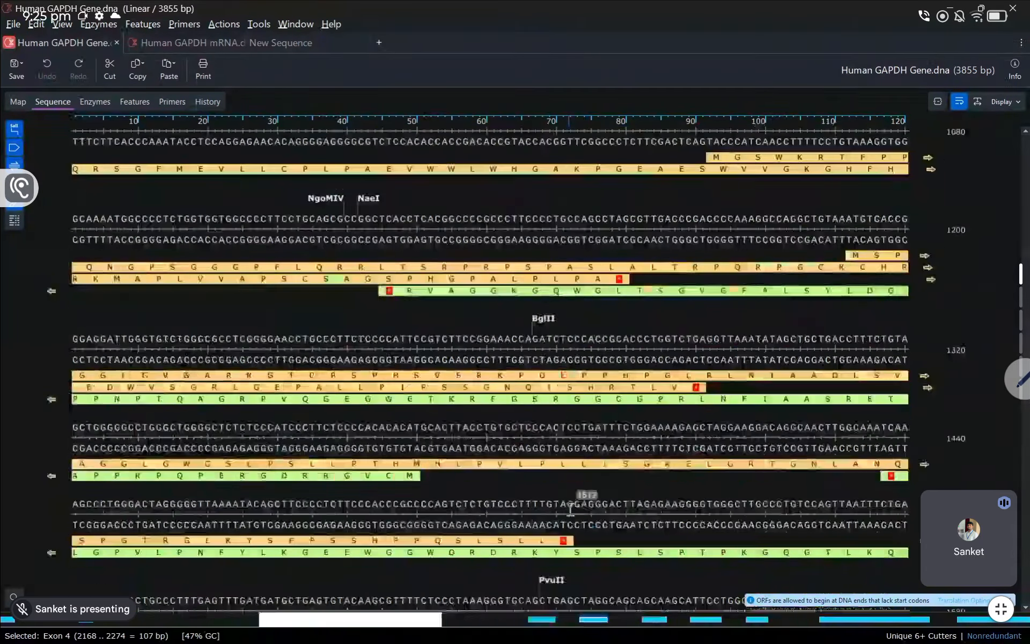
{"action": "scroll", "coordinate": [554, 430], "scroll_direction": "up", "scroll_amount": 1}
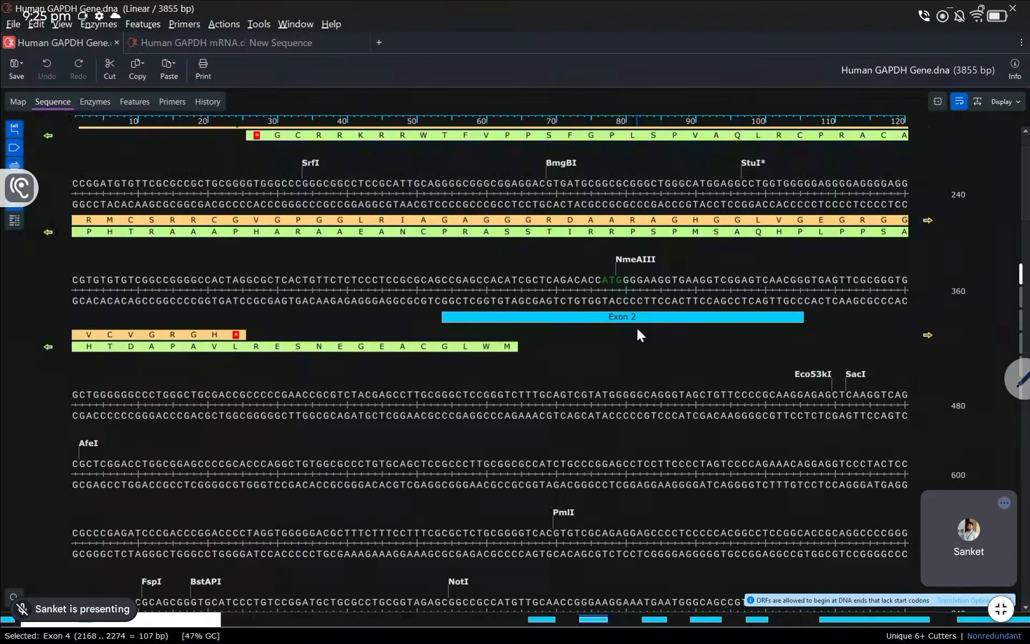
{"action": "left_click", "coordinate": [656, 318]}
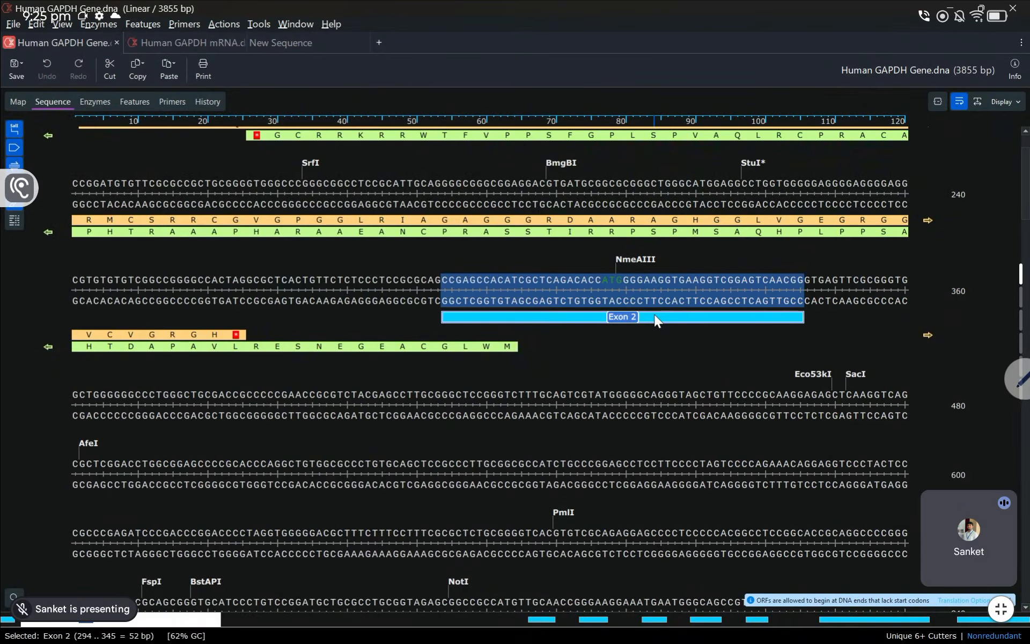
{"action": "left_click", "coordinate": [651, 320]}
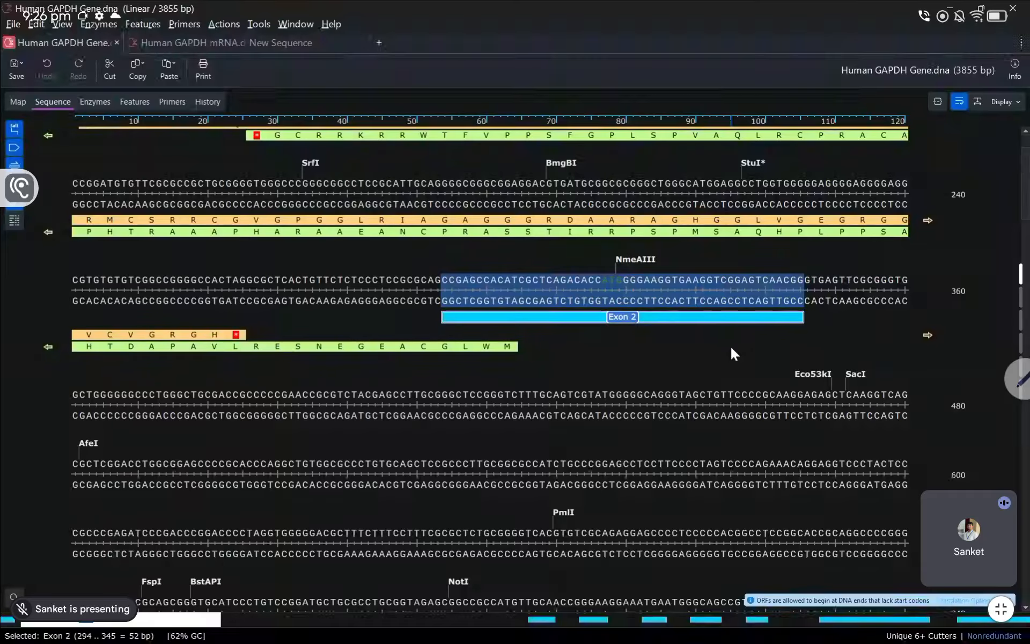
Select Exon 4 in the gene sequence, then switch to Word and place the insertion point after the green Exon 4 sequence
{"action": "scroll", "coordinate": [730, 343], "scroll_direction": "down", "scroll_amount": 5}
{"action": "scroll", "coordinate": [693, 332], "scroll_direction": "up", "scroll_amount": 3}
{"action": "scroll", "coordinate": [638, 252], "scroll_direction": "down", "scroll_amount": 9}
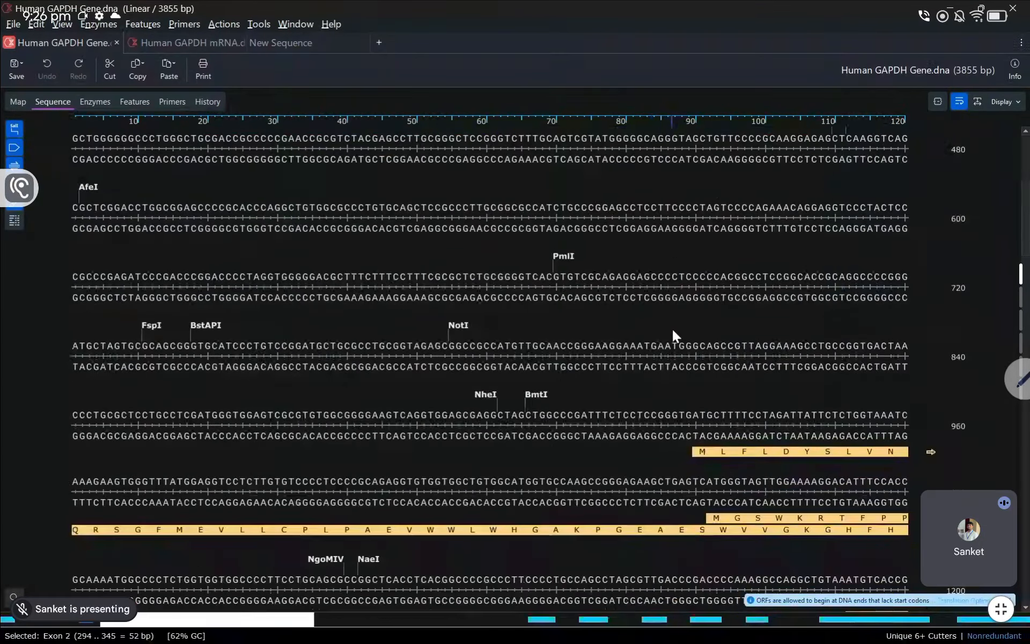
{"action": "scroll", "coordinate": [669, 365], "scroll_direction": "down", "scroll_amount": 5}
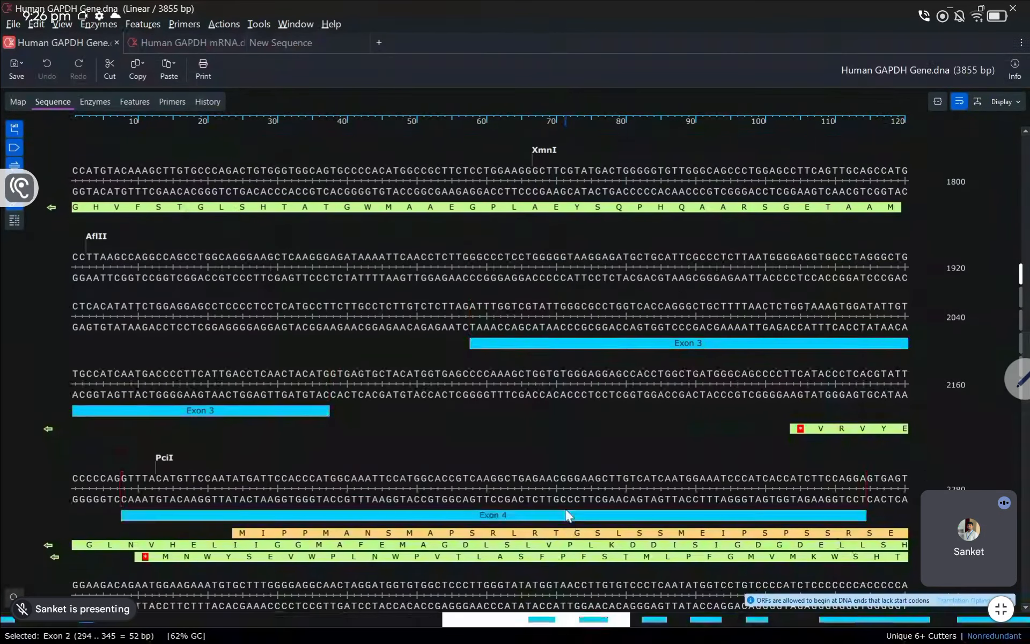
{"action": "left_click", "coordinate": [553, 523]}
{"action": "key", "text": "alt+Tab"}
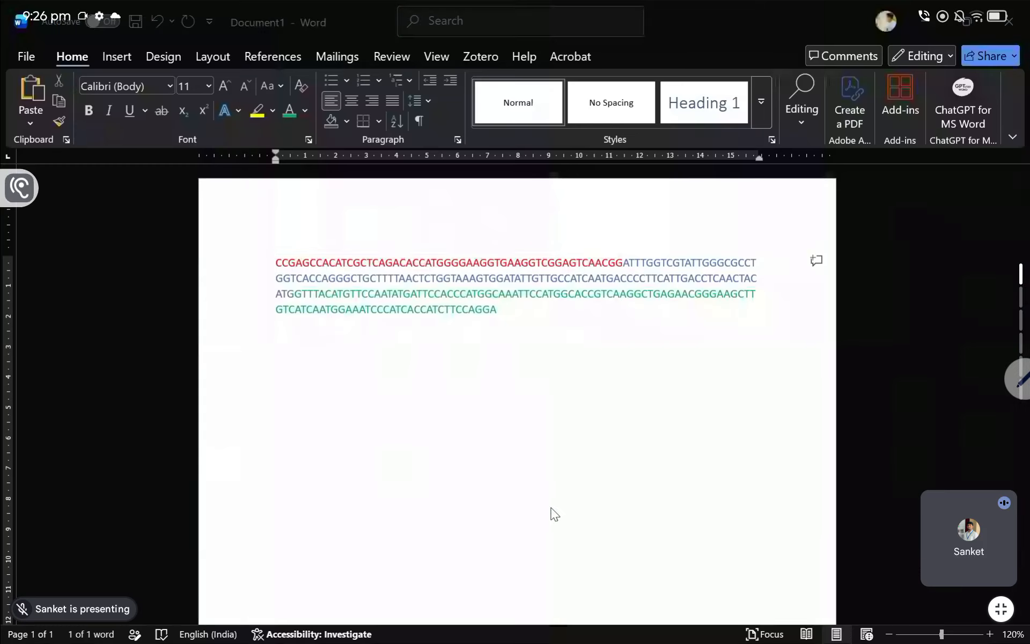
{"action": "left_click", "coordinate": [523, 309]}
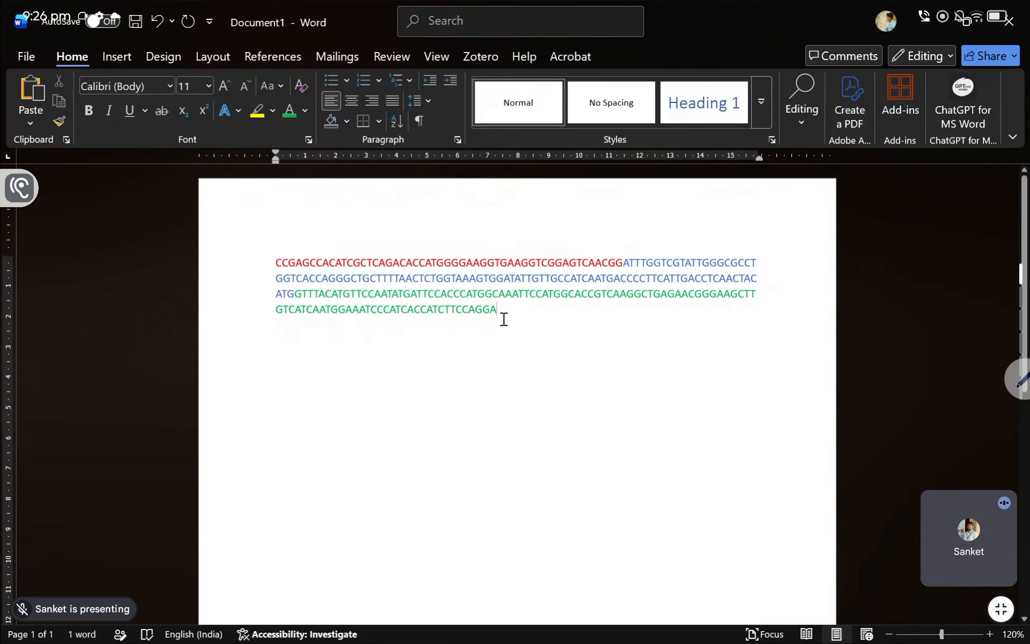
Select the whole color-coded Exon 2 to Exon 4 sequence in the Word document and copy it
{"action": "left_click_drag", "start_coordinate": [271, 261], "coordinate": [468, 302]}
{"action": "right_click", "coordinate": [459, 288]}
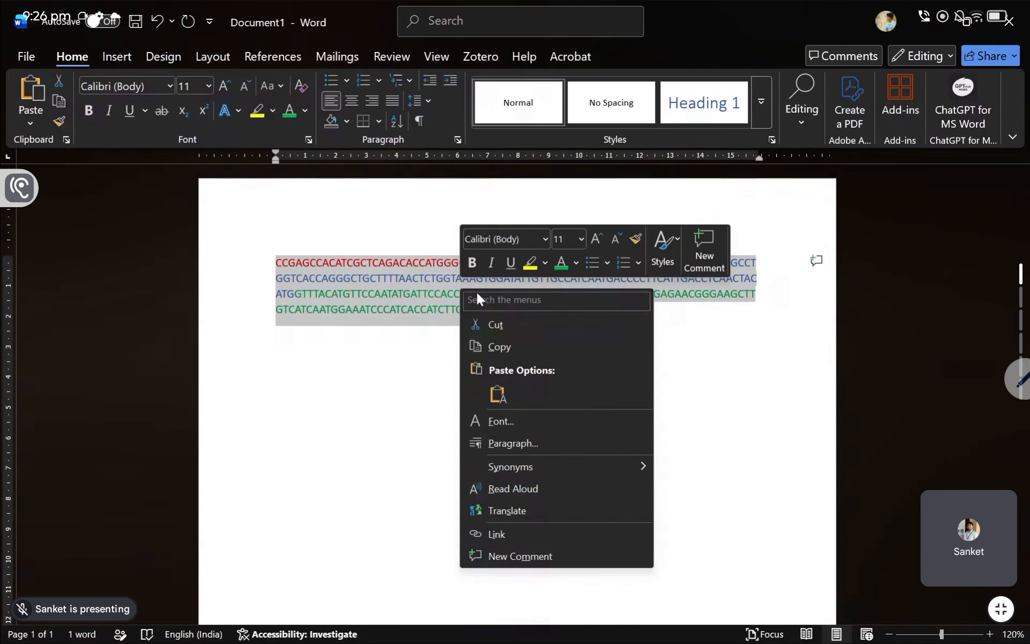
{"action": "left_click", "coordinate": [502, 346]}
Switch to the browser window with the CHOP CHOP Google search and maximize it
{"action": "key", "text": "alt+Tab"}
{"action": "key", "text": "alt+Tab"}
{"action": "key", "text": "alt+Tab"}
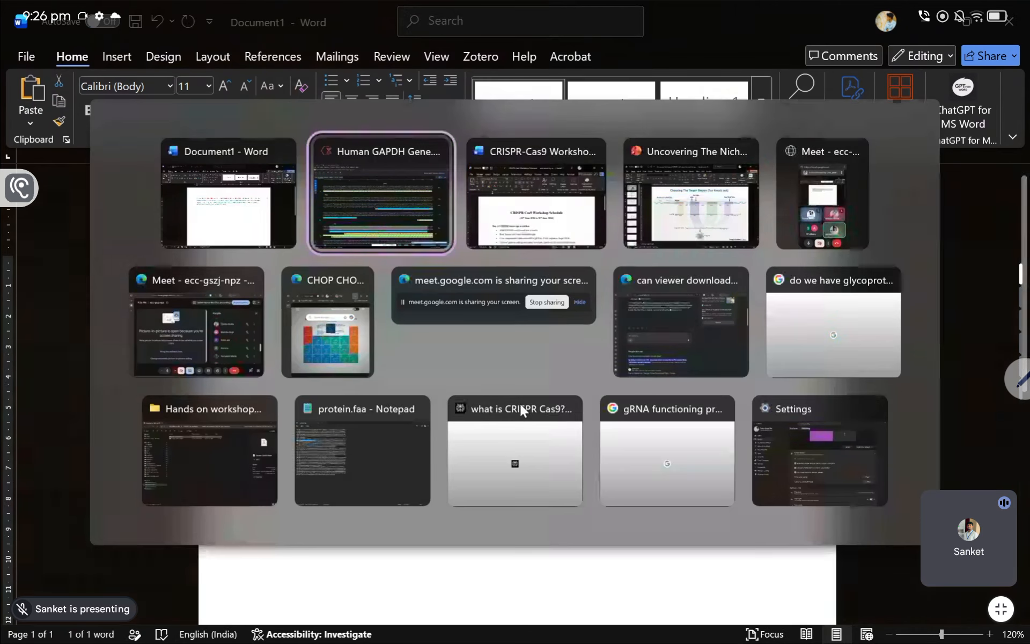
{"action": "key", "text": "alt+Tab"}
{"action": "key", "text": "alt+Tab"}
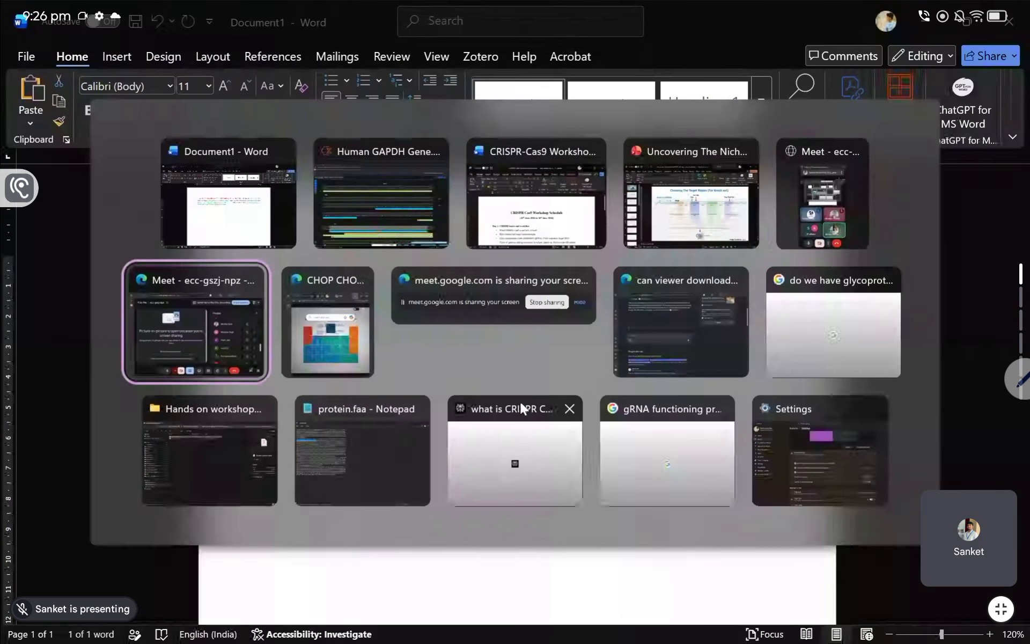
{"action": "key", "text": "alt+Tab"}
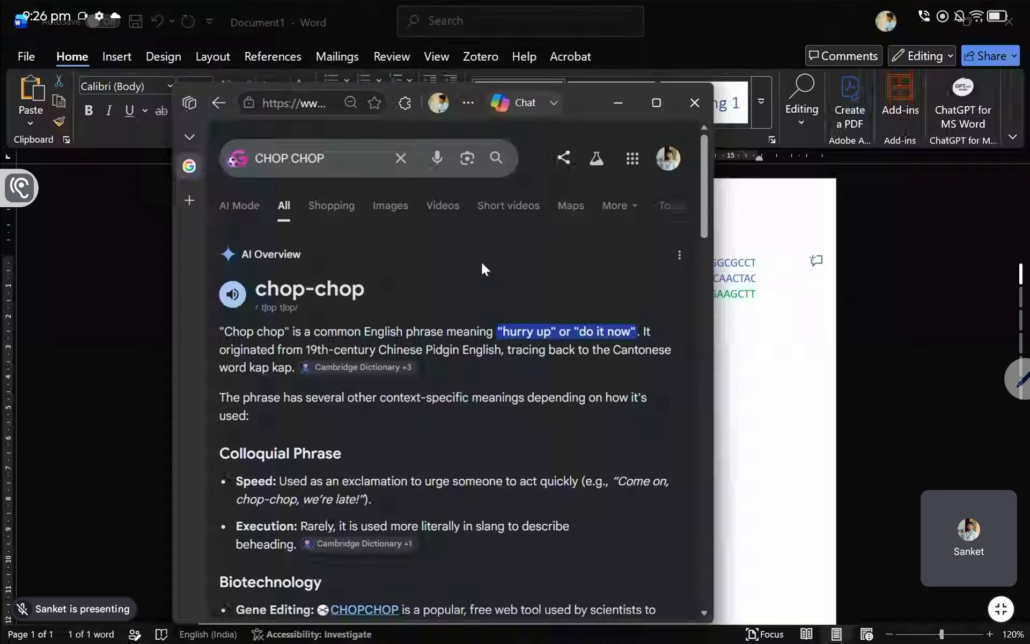
{"action": "left_click", "coordinate": [656, 102]}
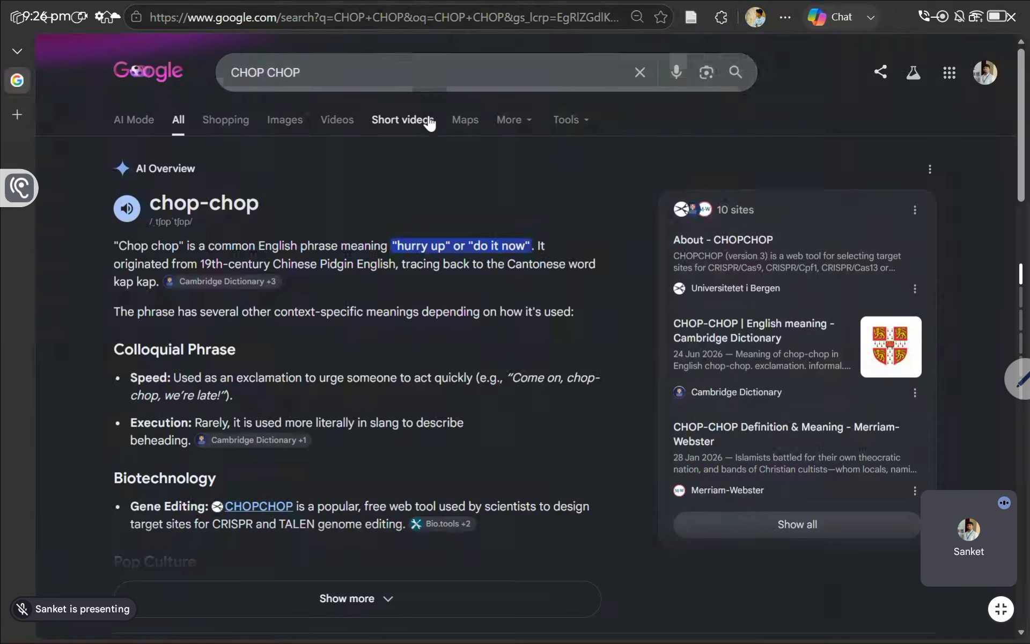
Open the CHOPCHOP site of Universitetet i Bergen (chopchop.cbu.uib.no) from the search results
{"action": "scroll", "coordinate": [267, 219], "scroll_direction": "down", "scroll_amount": 8}
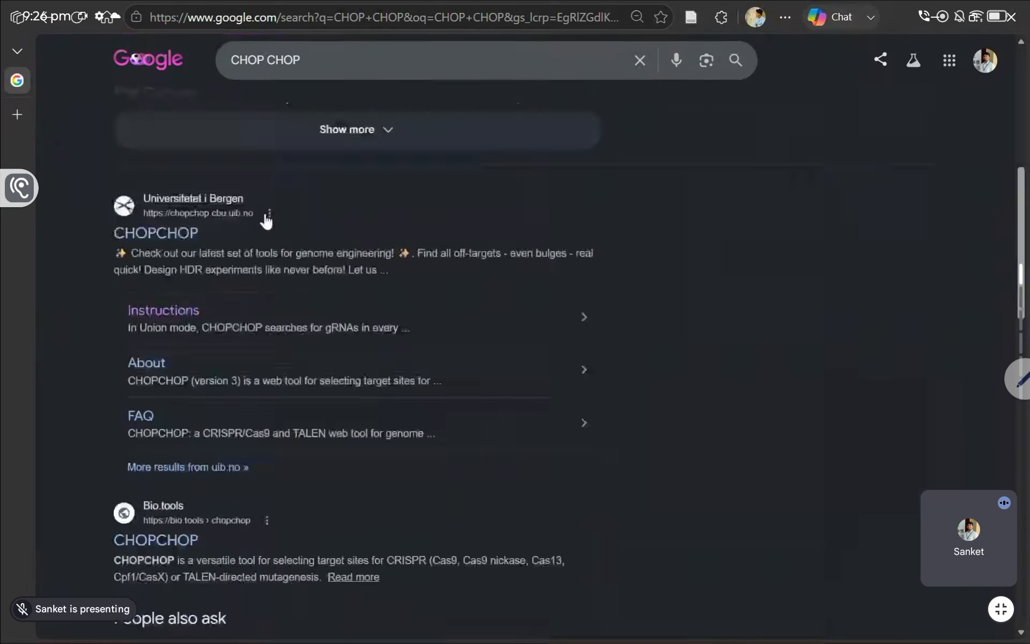
{"action": "scroll", "coordinate": [266, 219], "scroll_direction": "down", "scroll_amount": 2}
{"action": "scroll", "coordinate": [267, 218], "scroll_direction": "up", "scroll_amount": 3}
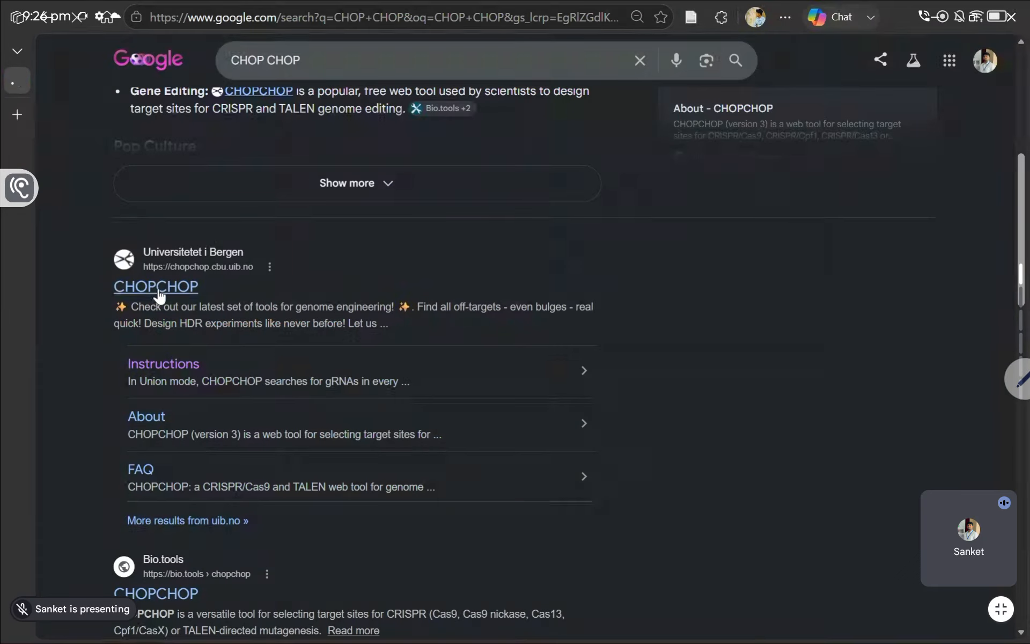
{"action": "left_click", "coordinate": [154, 264]}
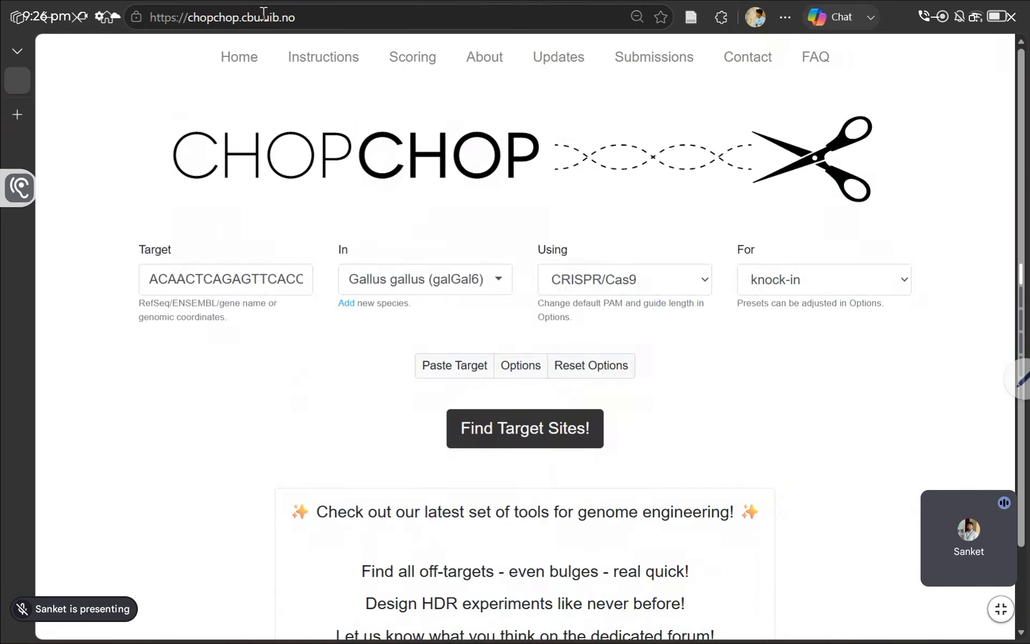
Copy the CHOPCHOP page address and open WhatsApp Web in a new browser tab
{"action": "left_click", "coordinate": [263, 17]}
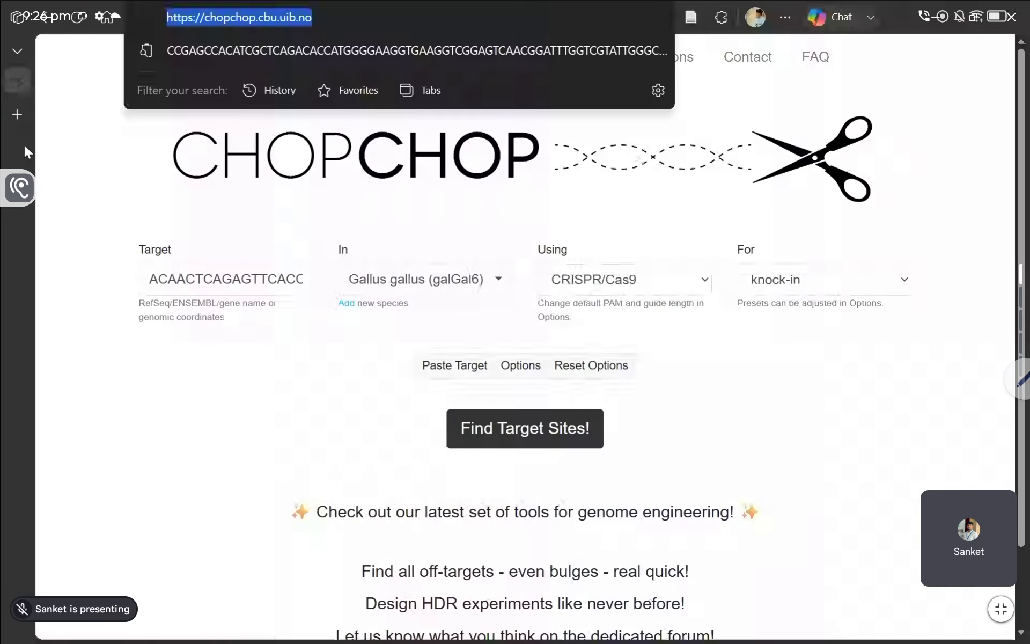
{"action": "left_click", "coordinate": [16, 112]}
{"action": "type", "text": "WH"}
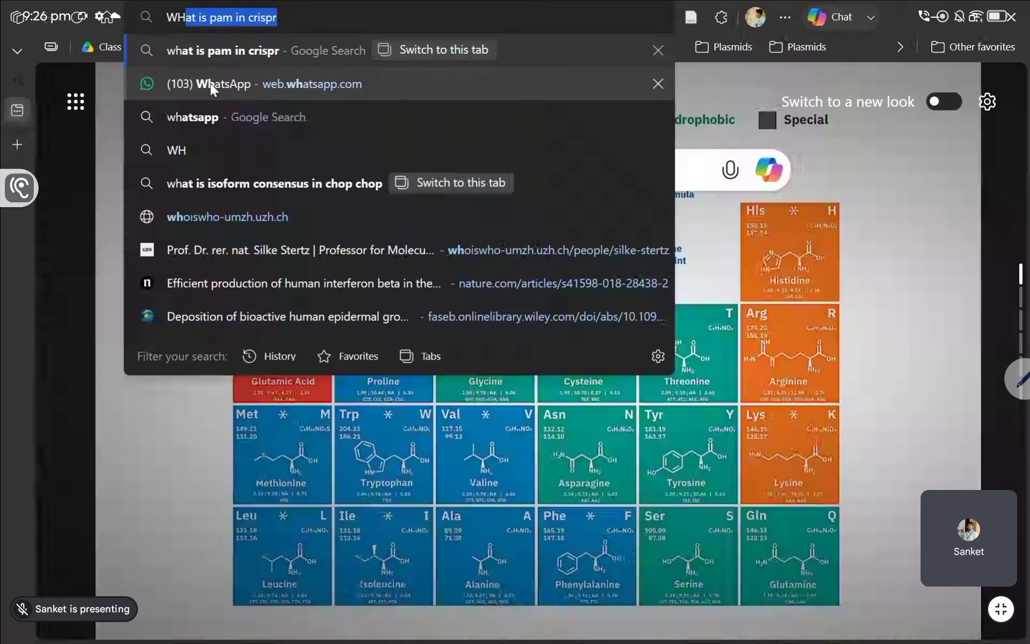
{"action": "left_click", "coordinate": [211, 86]}
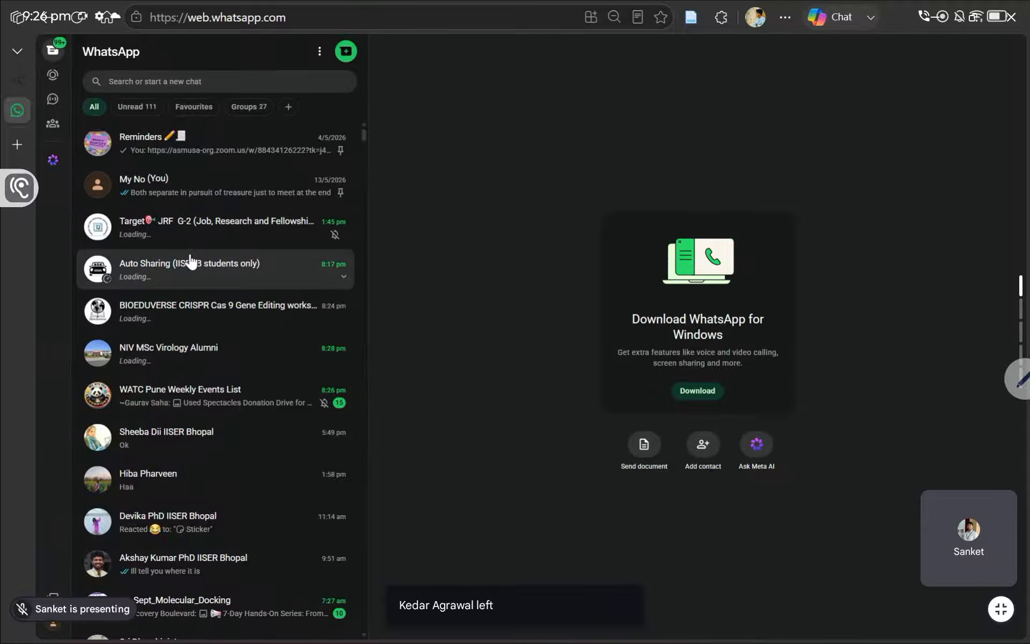
Send the CHOPCHOP link to the BIOEDUVERSE CRISPR Cas 9 Gene Editing workshop group and close the WhatsApp tab
{"action": "left_click", "coordinate": [192, 320]}
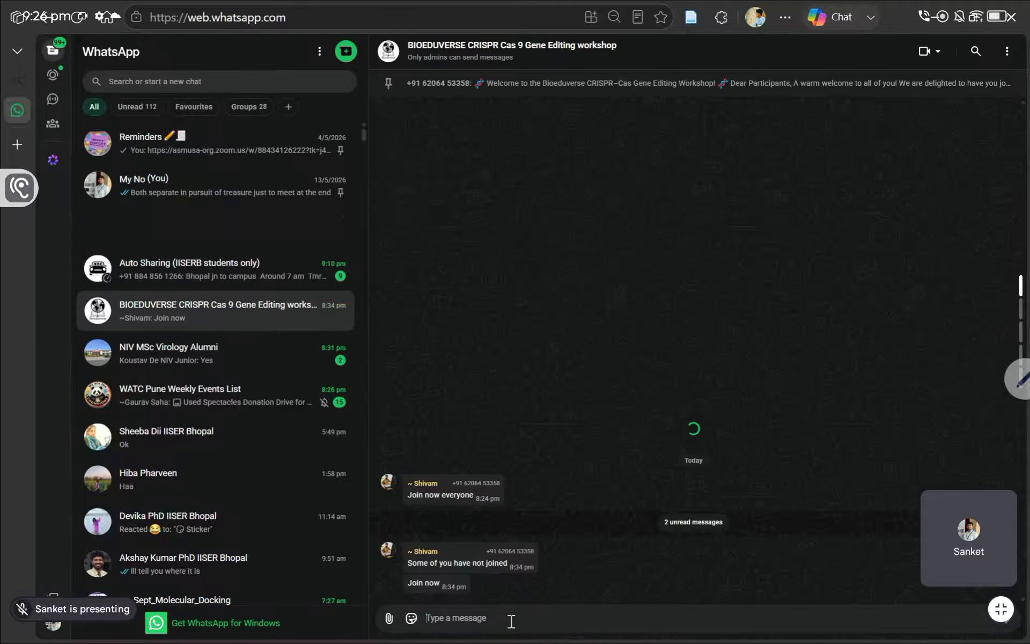
{"action": "key", "text": "ctrl+v"}
{"action": "key", "text": "Return"}
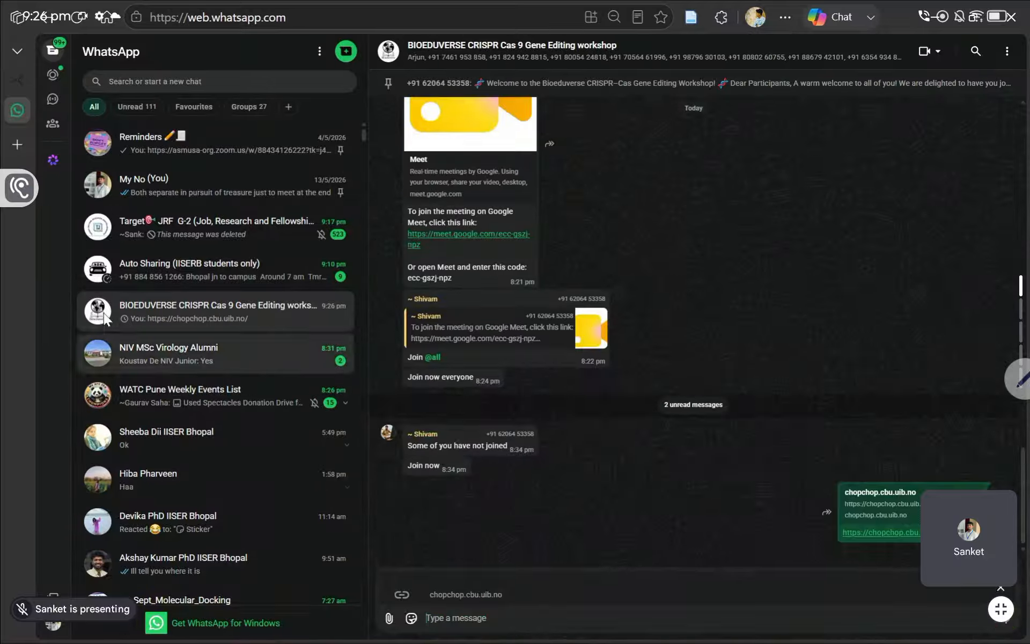
{"action": "mouse_move", "coordinate": [37, 114]}
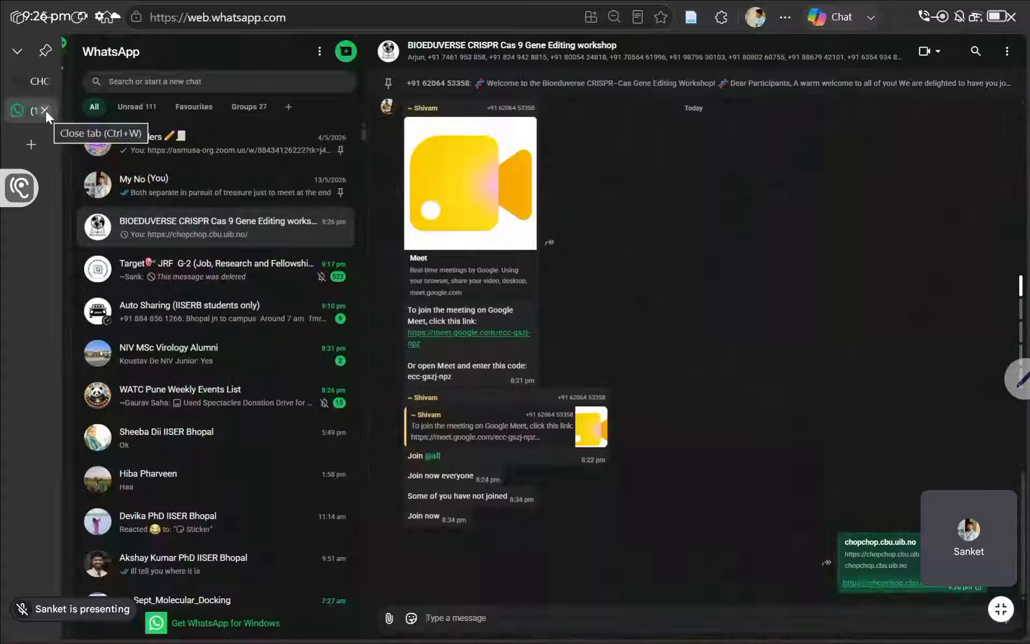
{"action": "left_click", "coordinate": [46, 110]}
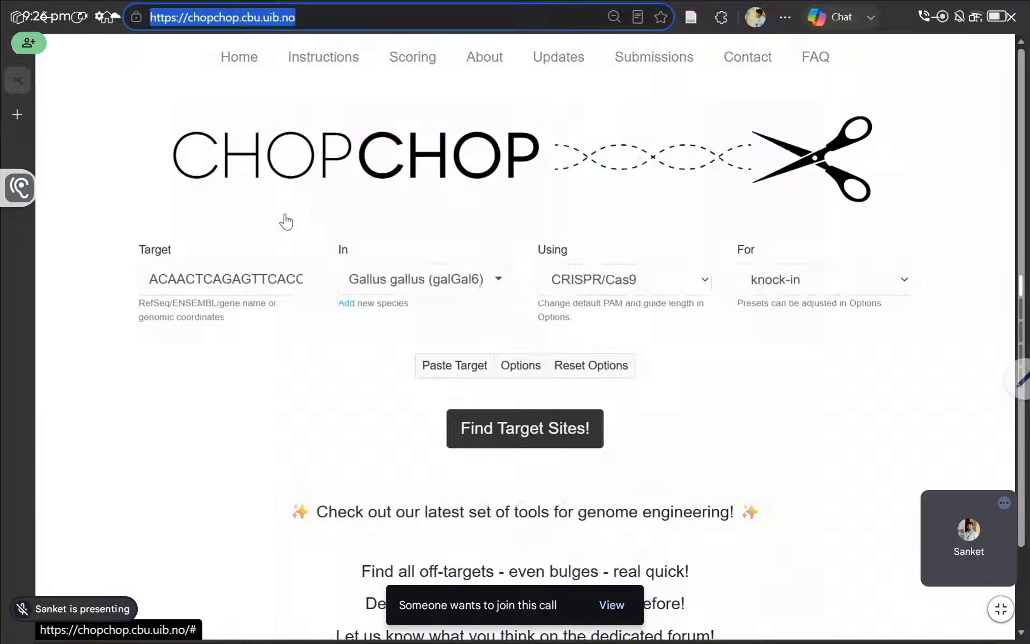
Admit the participant waiting to join the Google Meet call and close the people list
{"action": "left_click", "coordinate": [611, 605]}
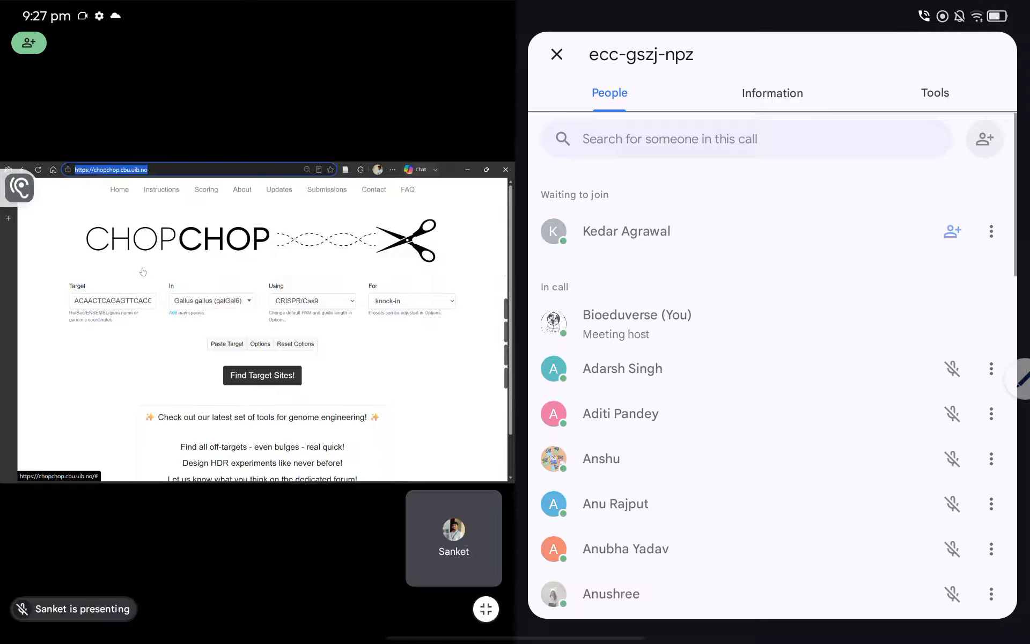
{"action": "left_click", "coordinate": [947, 233]}
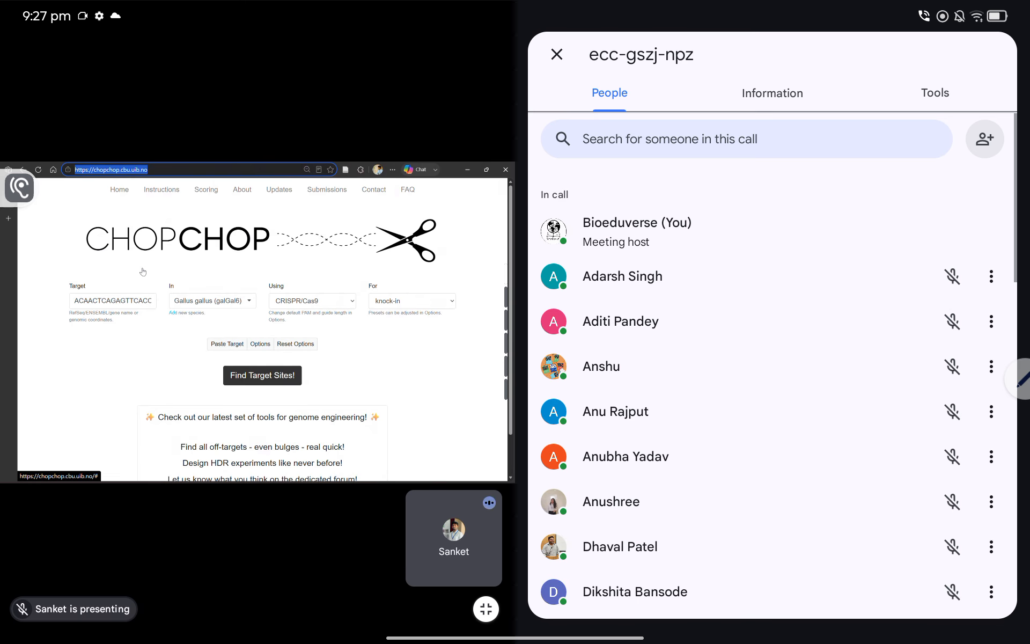
{"action": "left_click", "coordinate": [557, 54]}
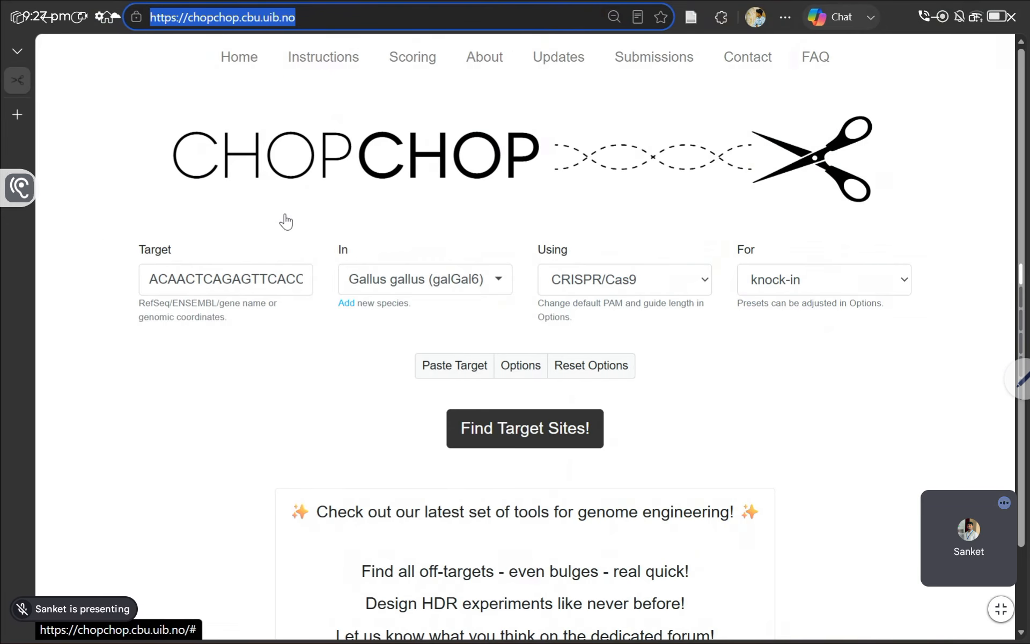